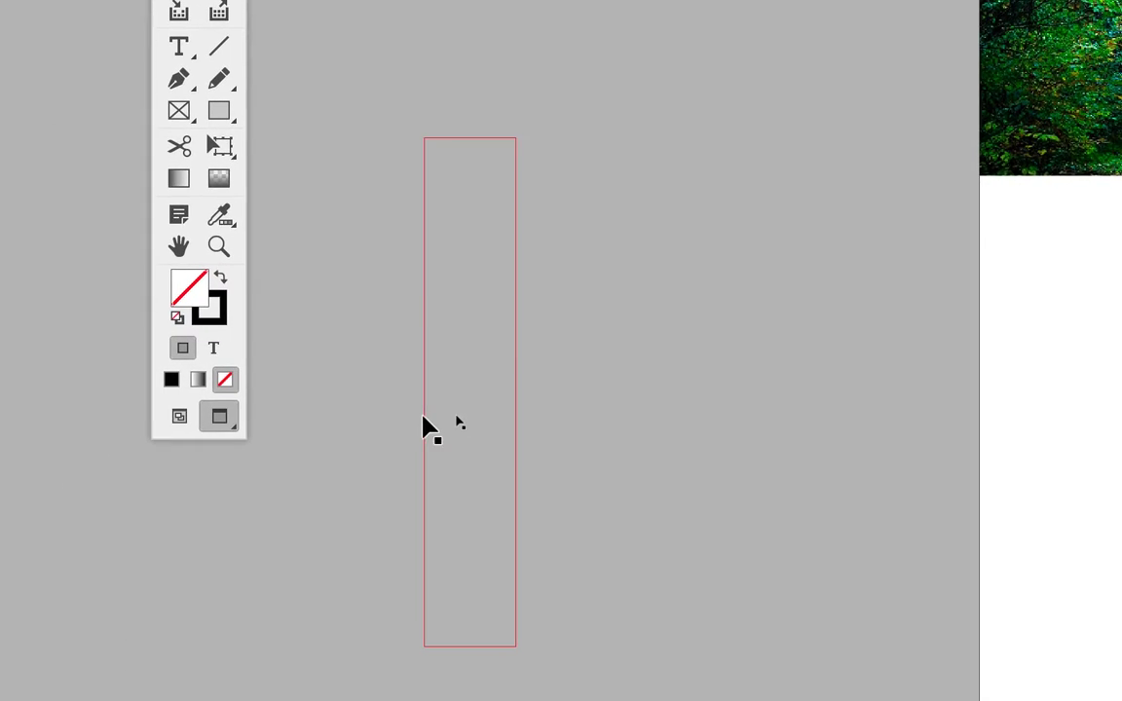
pyautogui.click(413, 428)
pyautogui.press('Delete')
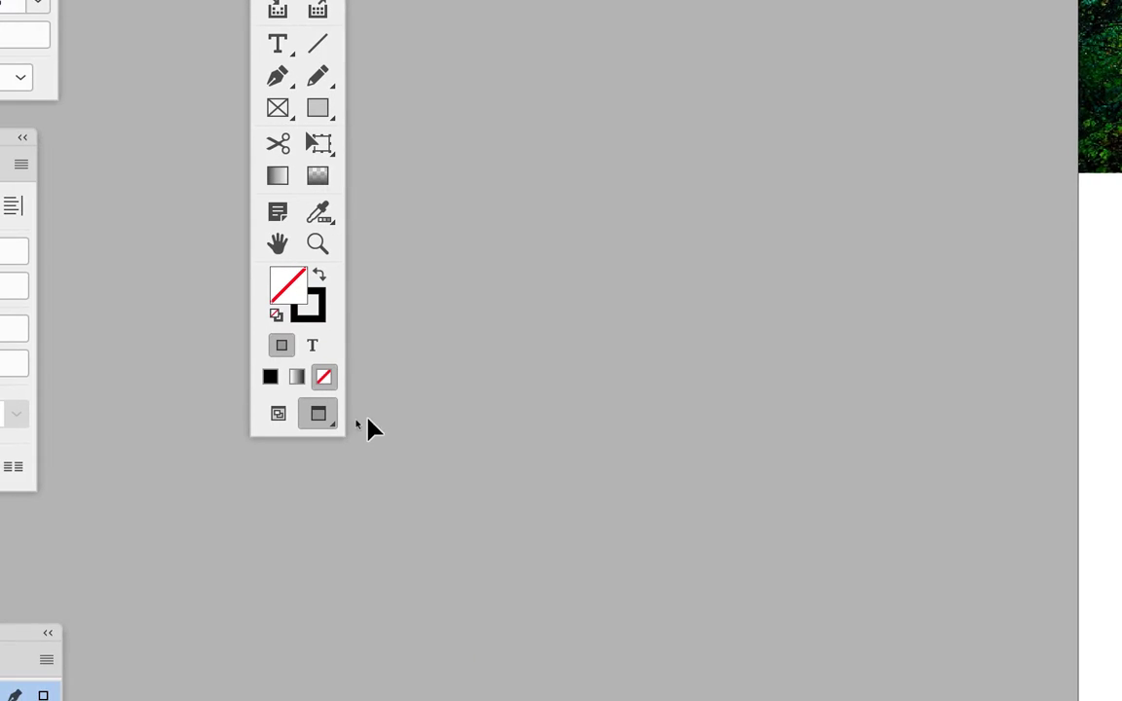
pyautogui.click(337, 421)
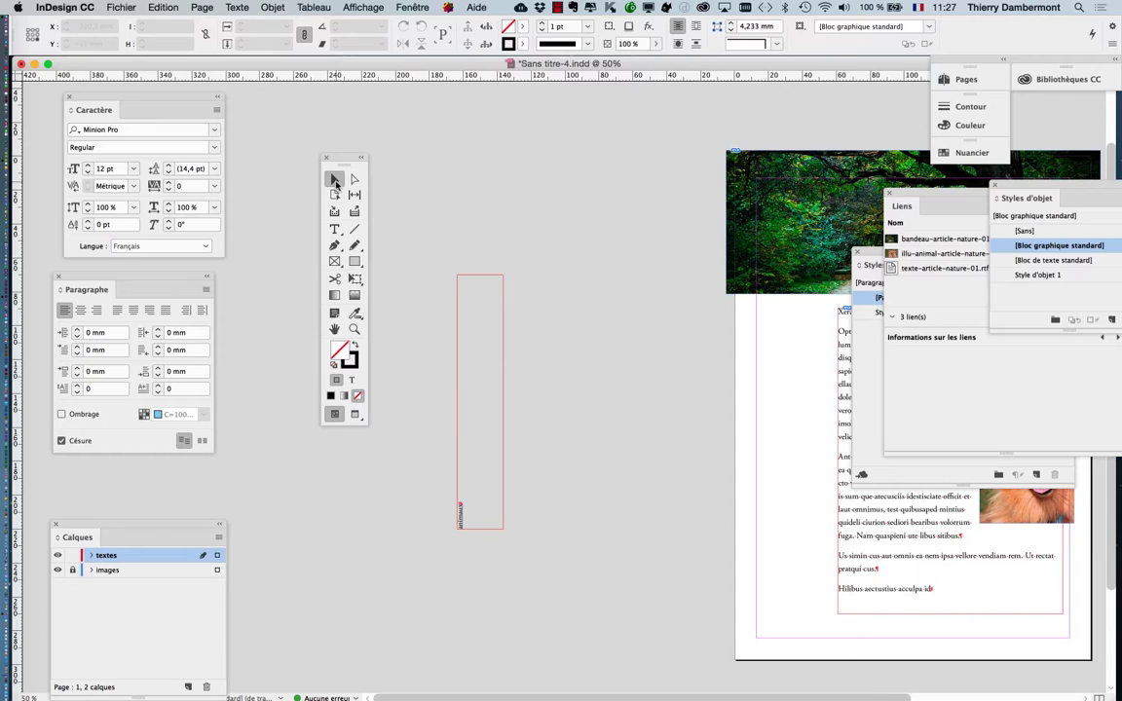
# - Select the vertical "animaux" text frame with the Free Transform tool and undo its rotation
pyautogui.click(354, 279)
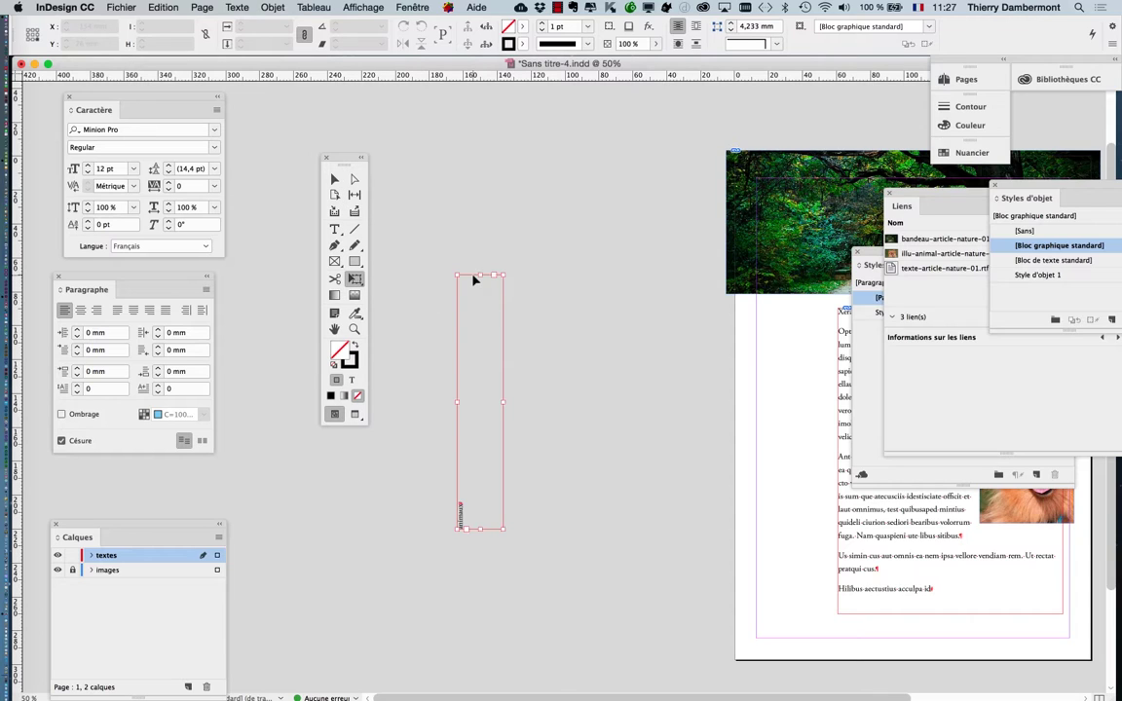
pyautogui.click(473, 282)
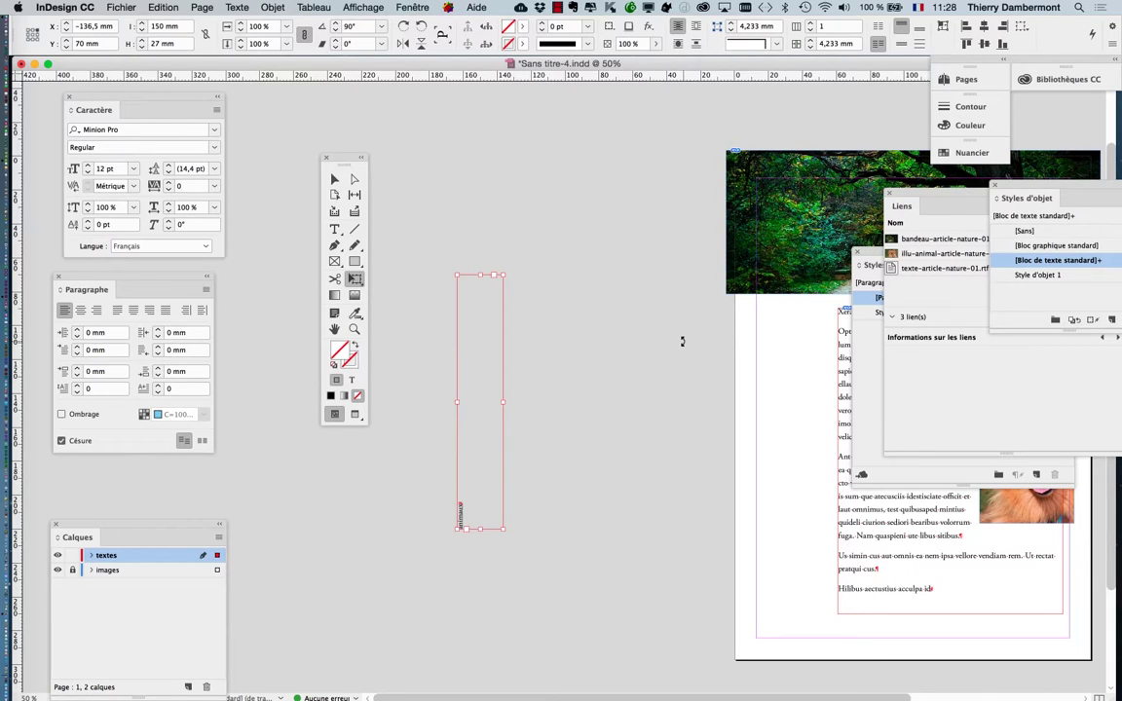
pyautogui.press('super+z')
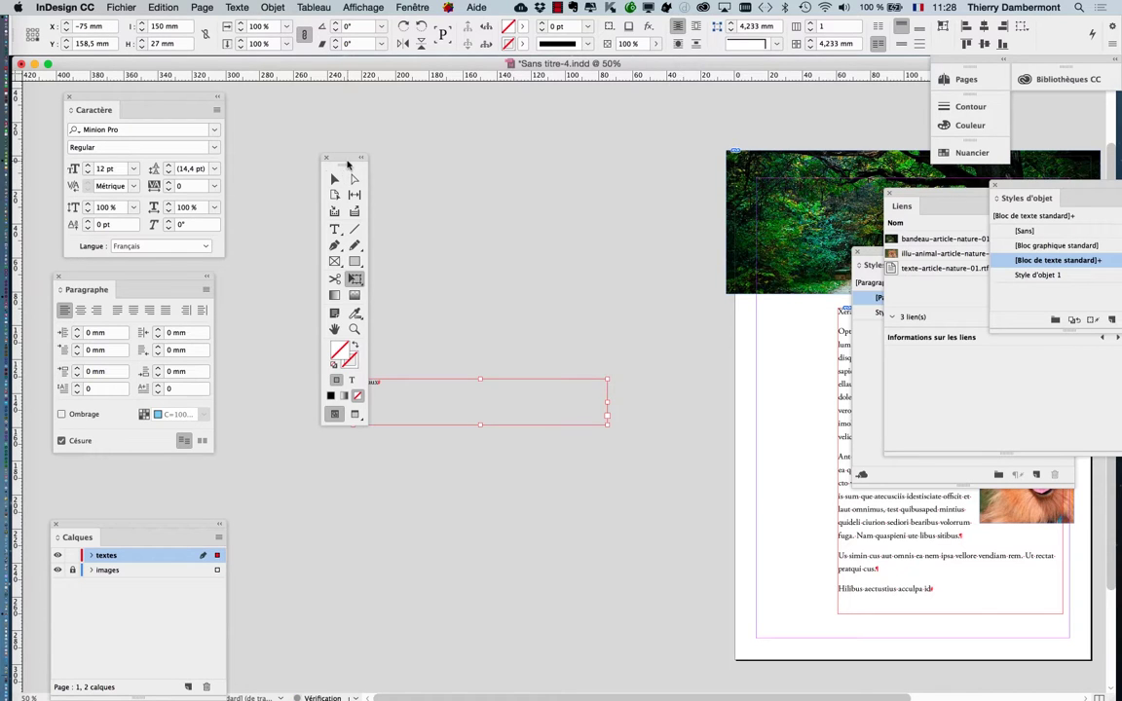
# - Move the Tools panel next to the Paragraph panel and choose the Direct Selection tool
pyautogui.moveTo(348, 165); pyautogui.dragTo(298, 153)
pyautogui.click(296, 158)
pyautogui.click(350, 360)
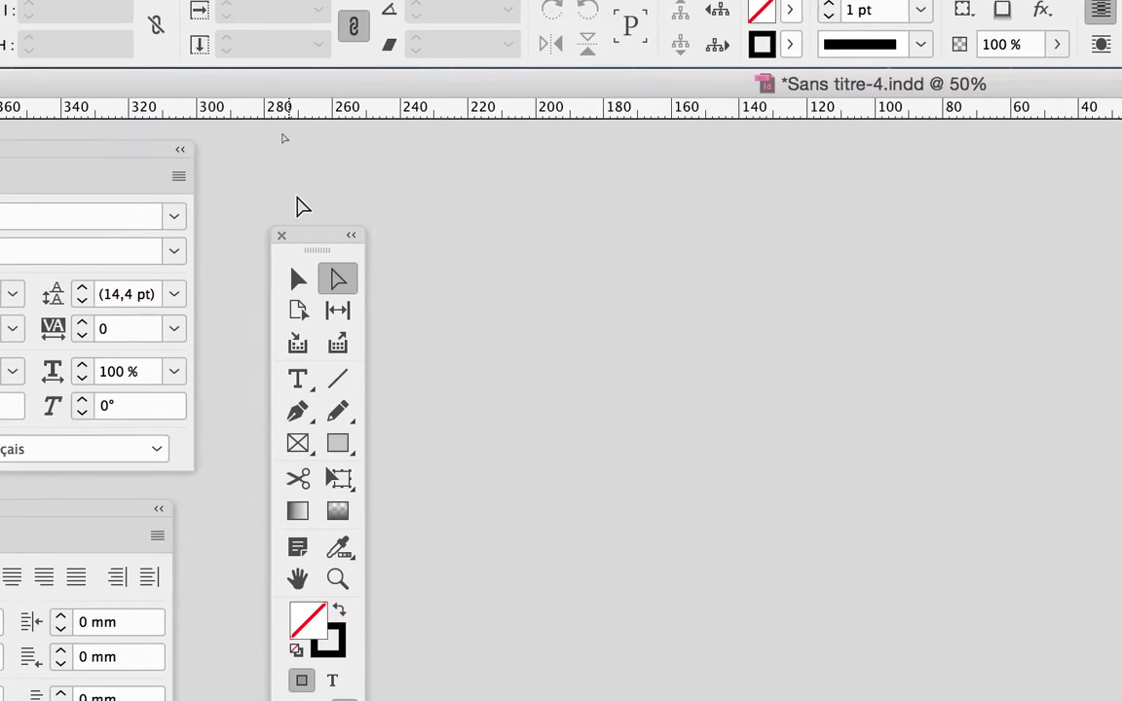
pyautogui.moveTo(310, 234); pyautogui.dragTo(237, 482)
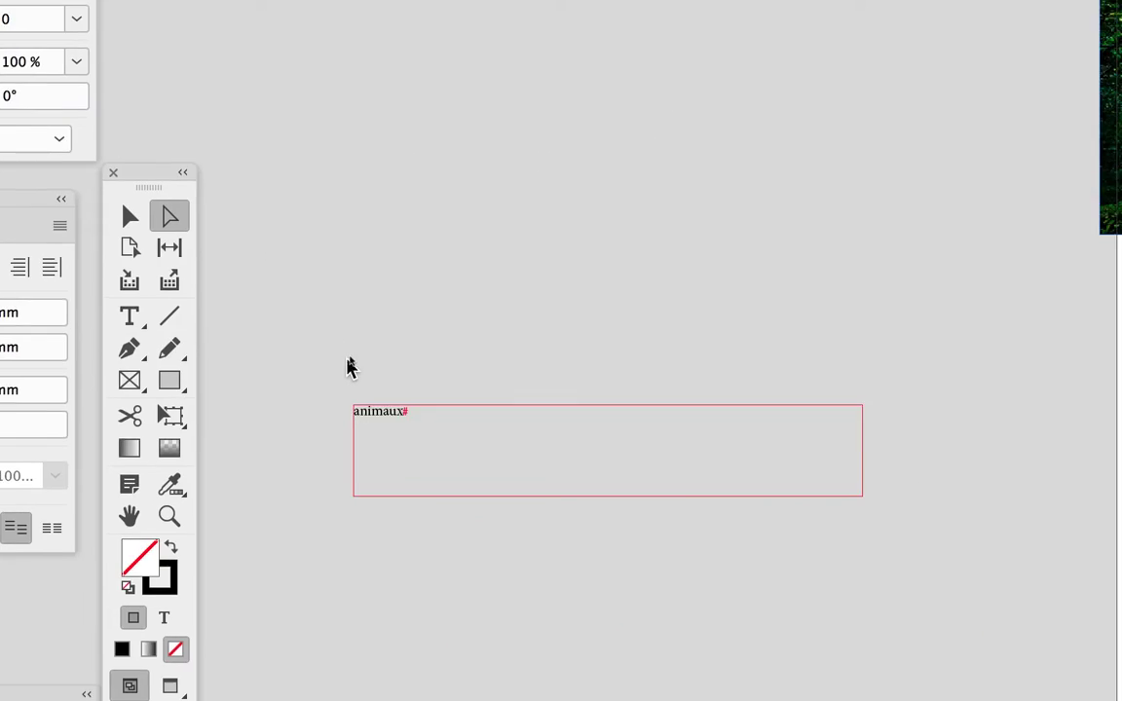
# - Try to rotate only the two right-hand corner points of the "animaux" frame with Free Transform, and undo it
pyautogui.click(337, 362)
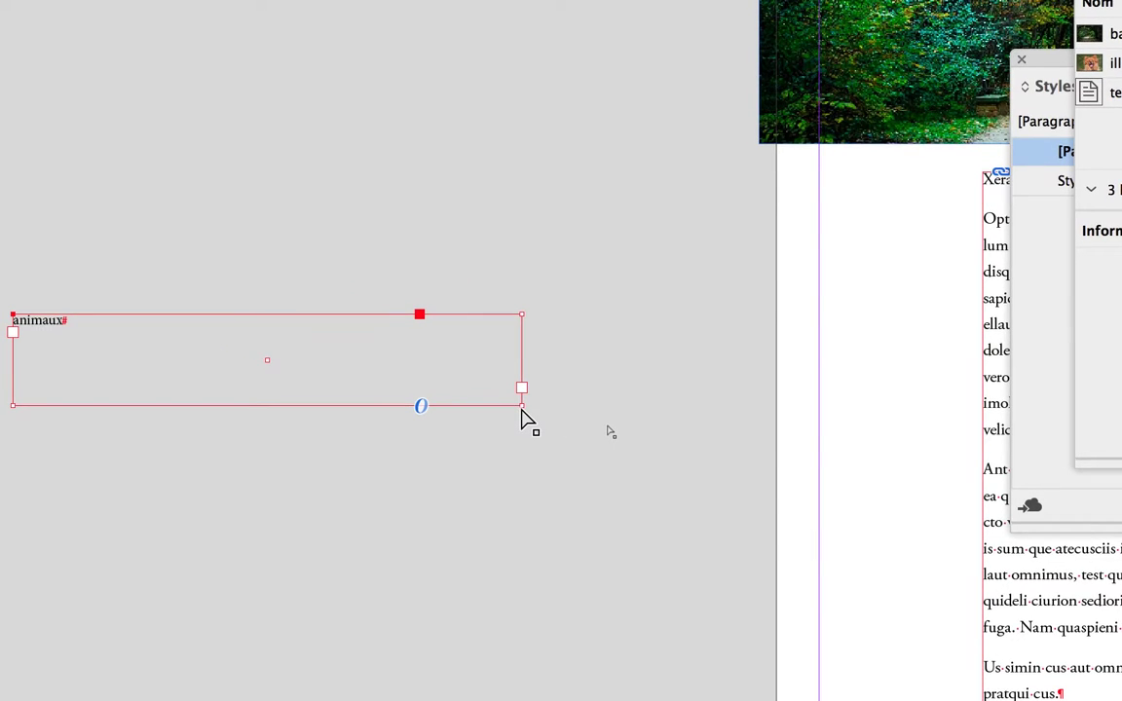
pyautogui.moveTo(503, 297); pyautogui.dragTo(534, 421)
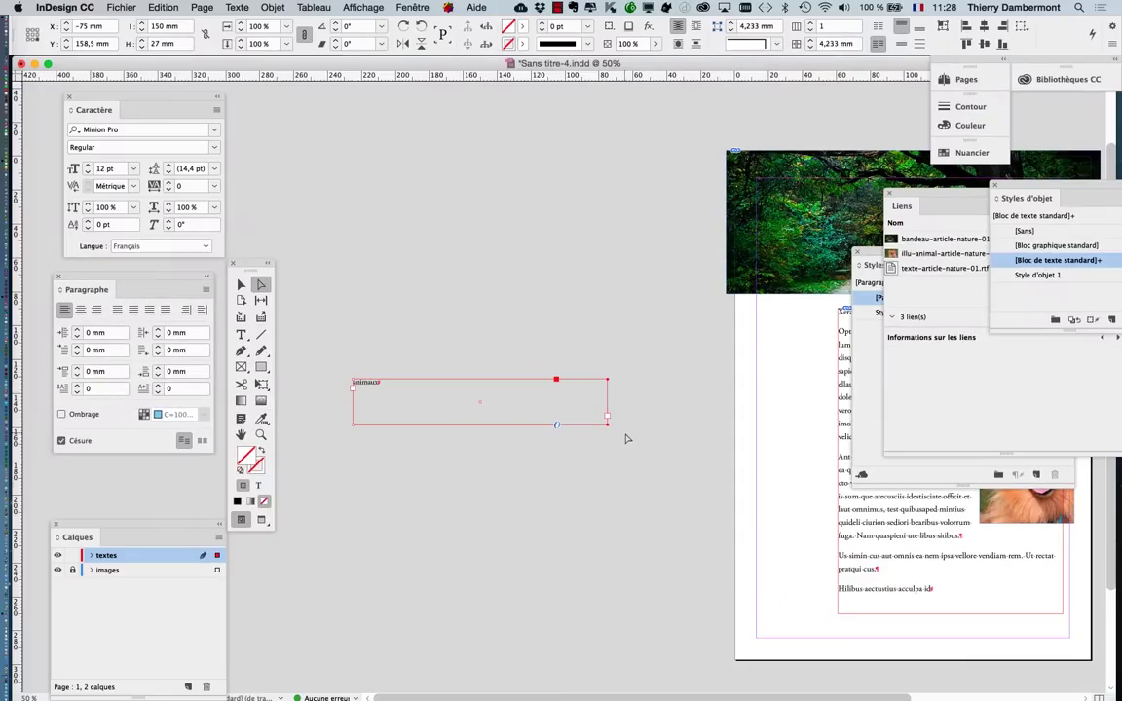
pyautogui.click(264, 386)
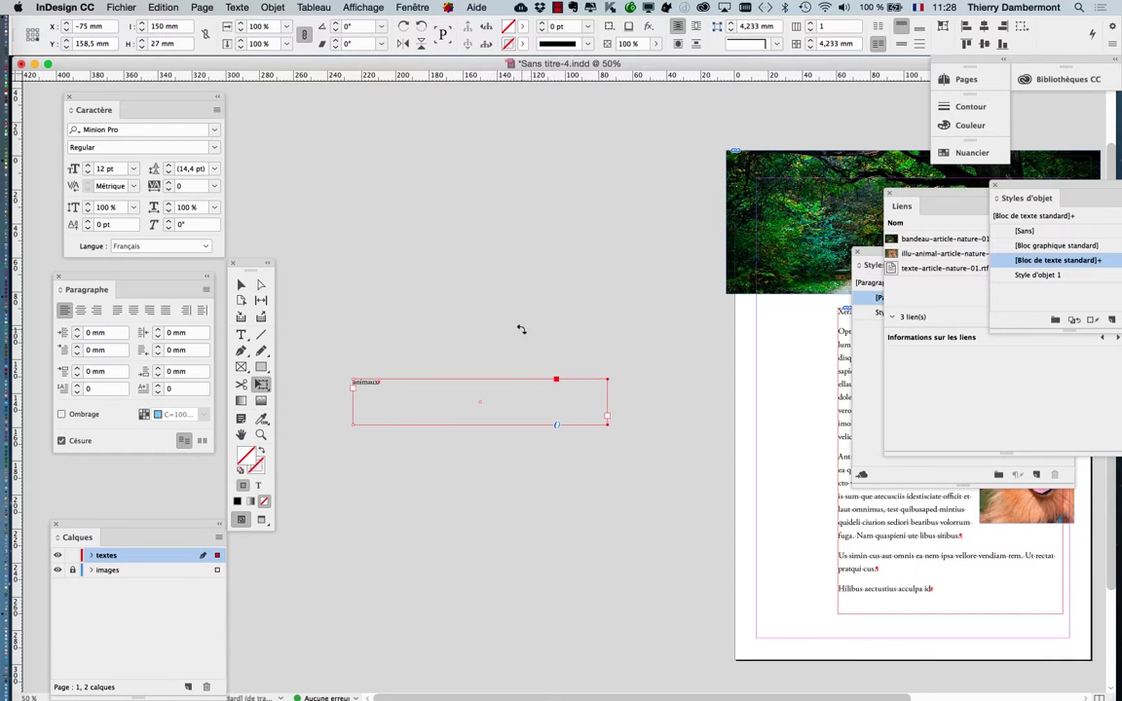
pyautogui.moveTo(521, 329); pyautogui.dragTo(357, 336)
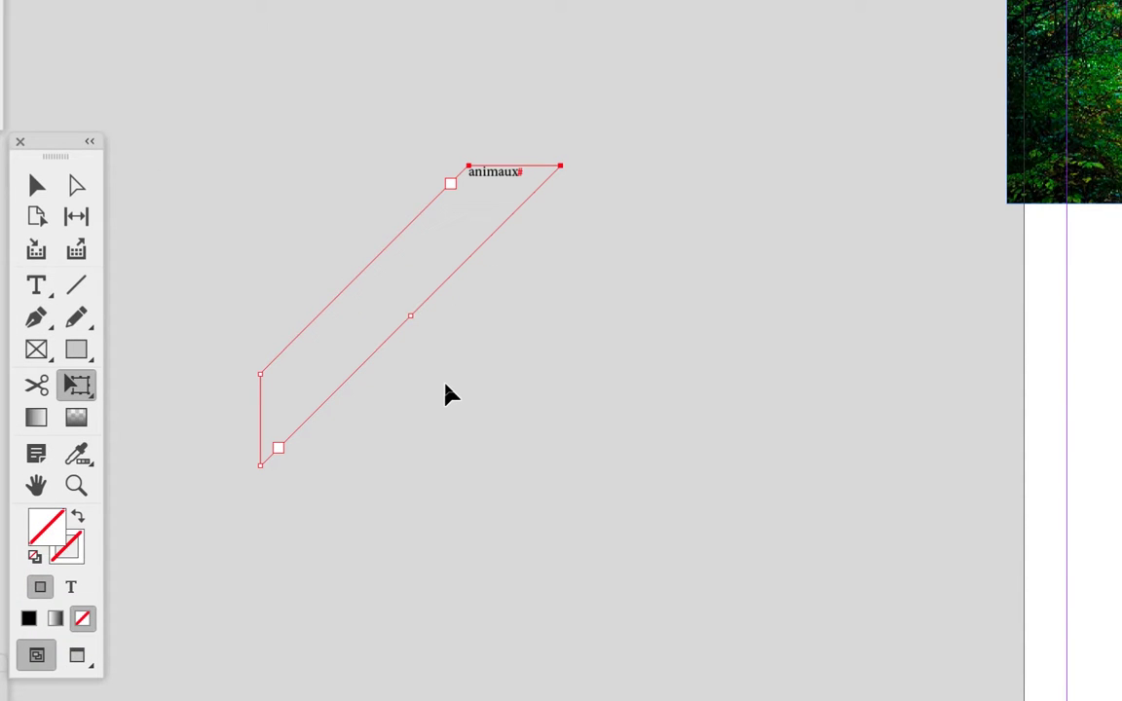
pyautogui.hotkey('ctrl', 'z')
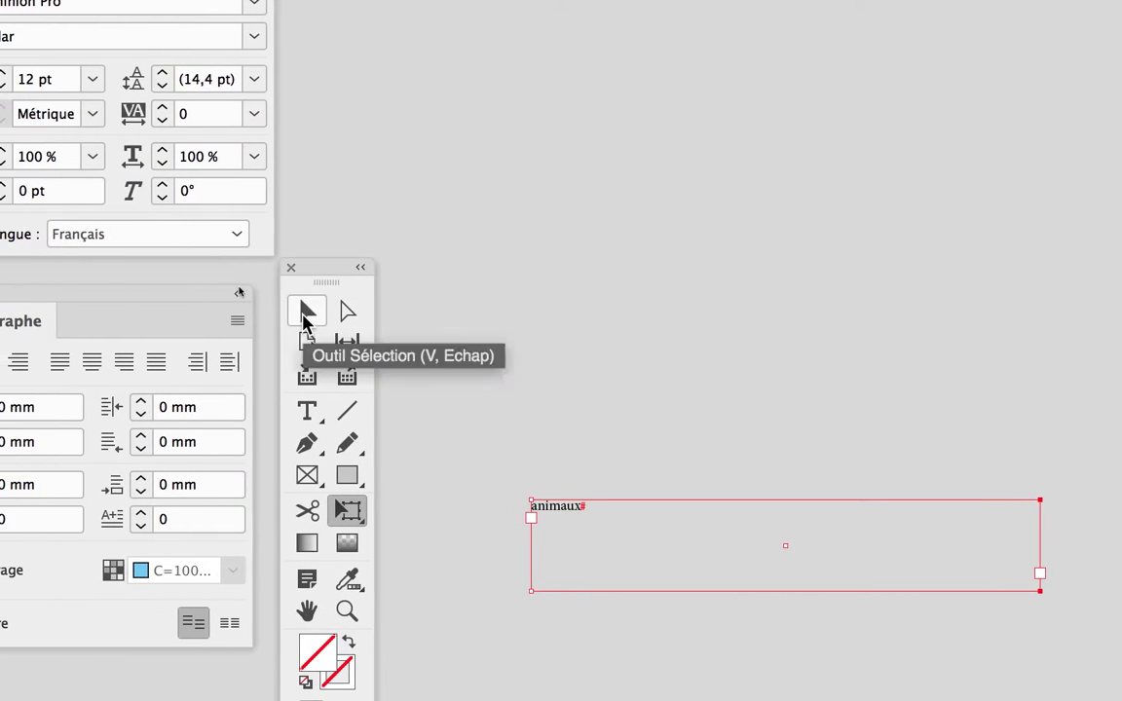
# - Select the whole "animaux" text frame and rotate it 90° with Free Transform so its text reads upward
pyautogui.click(273, 312)
pyautogui.click(421, 357)
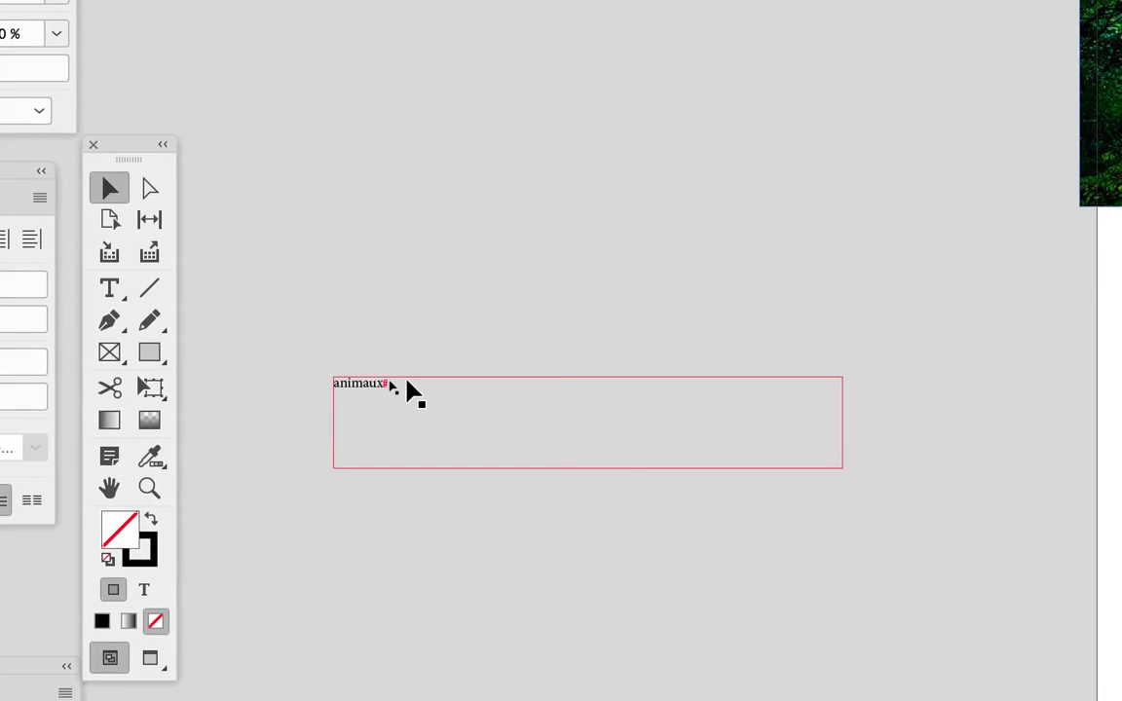
pyautogui.click(408, 388)
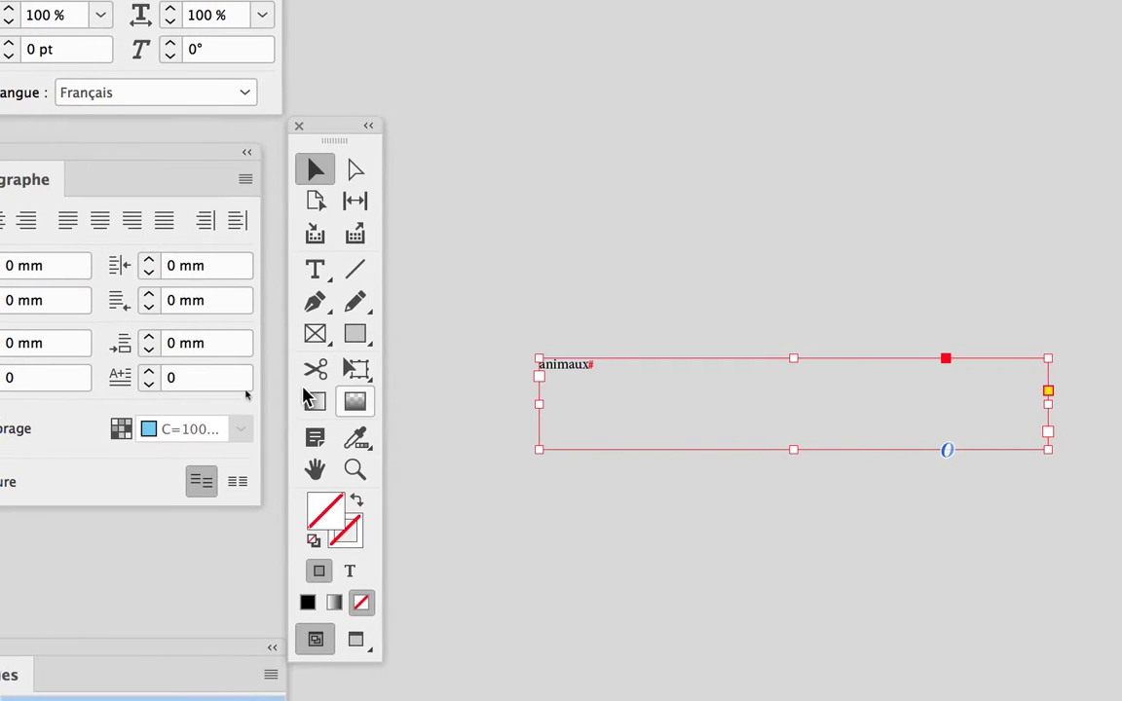
pyautogui.click(318, 382)
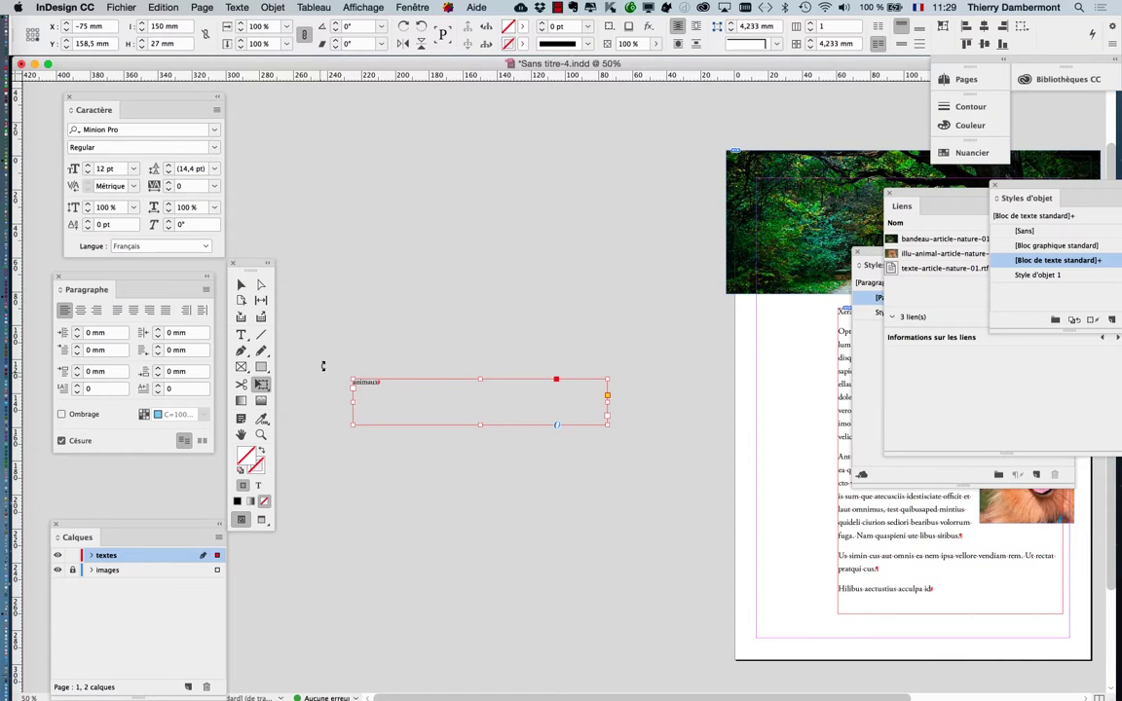
pyautogui.moveTo(323, 367); pyautogui.dragTo(388, 572)
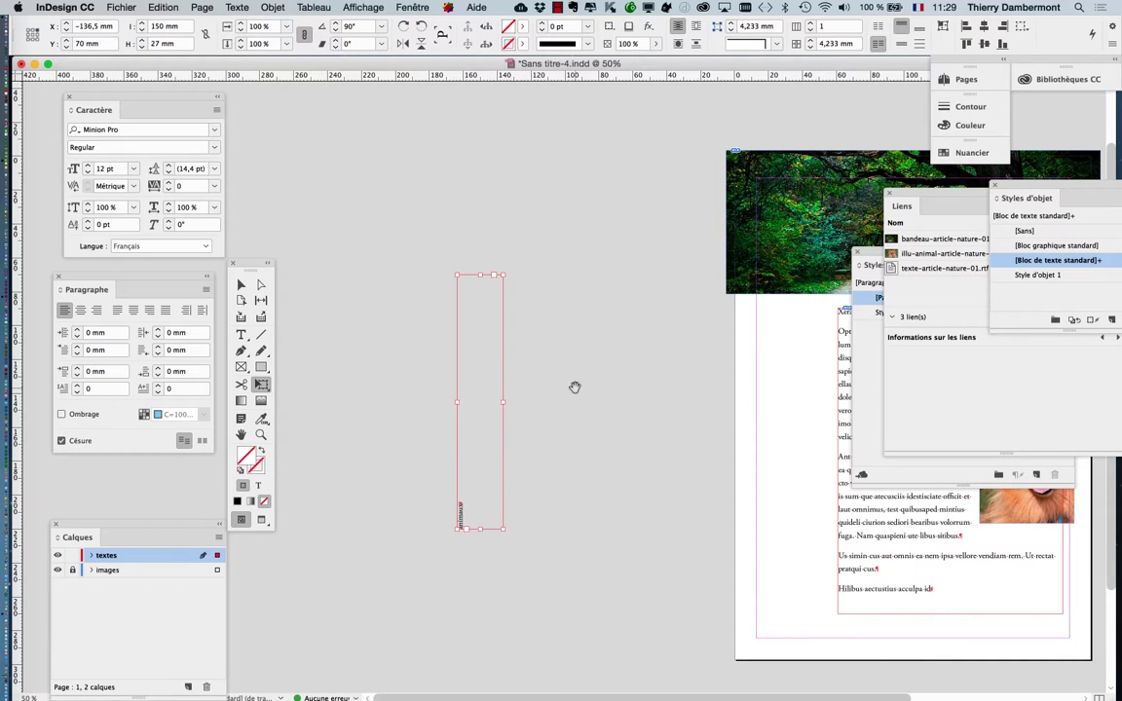
# - Move the rotated "animaux" frame onto the page beside the article text, at about X 45.2 mm and Y 104.75 mm
pyautogui.scroll(-2, 454, 330)
pyautogui.hscroll(2, 454, 330)
pyautogui.scroll(-2, 453, 331)
pyautogui.hscroll(2, 454, 330)
pyautogui.moveTo(336, 453); pyautogui.dragTo(648, 518)
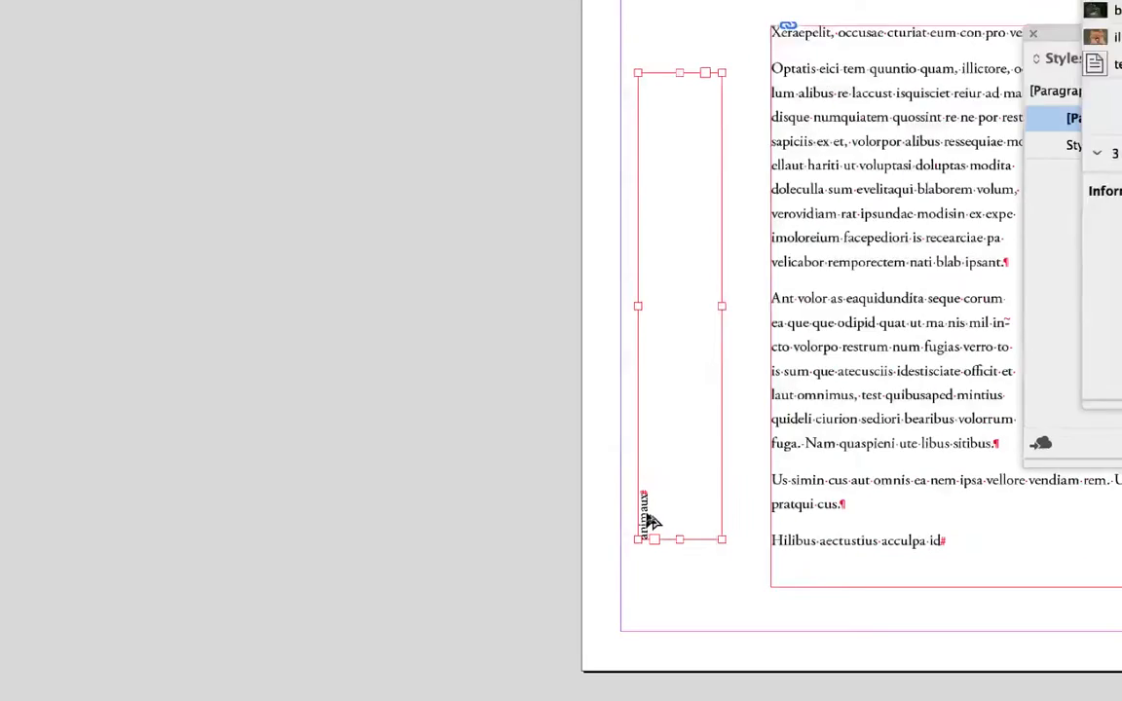
pyautogui.hscroll(5, 510, 459)
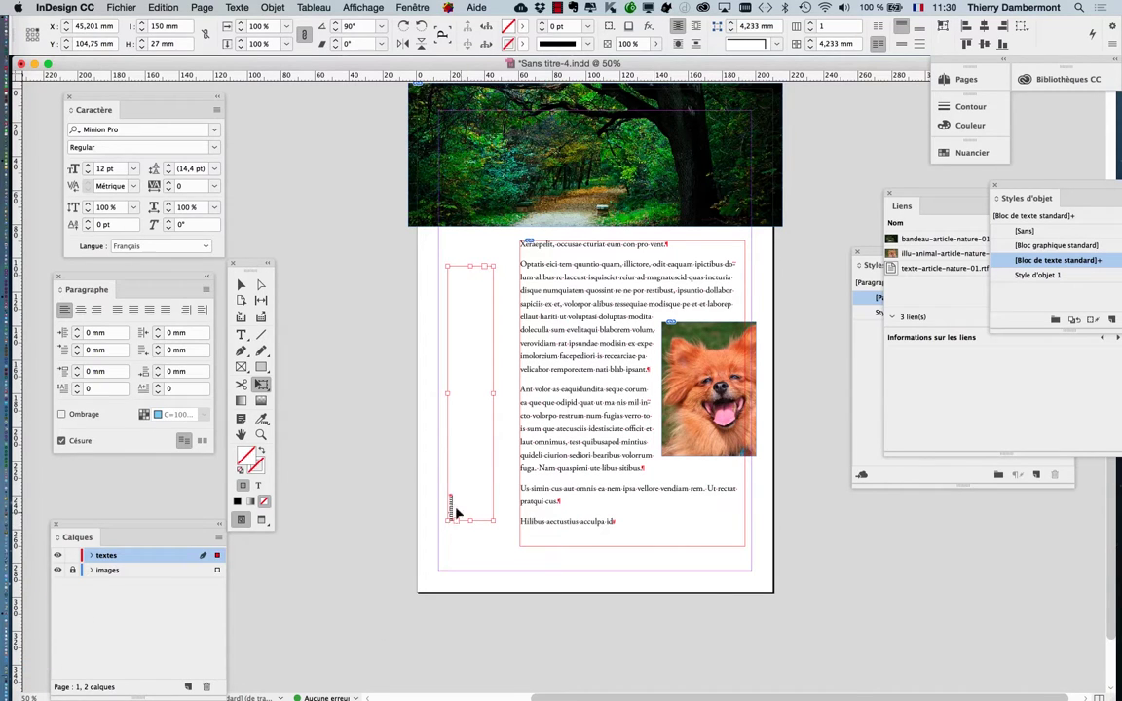
# - Set the "animaux" frame's text size to 17 pt and hide the Character panel
pyautogui.click(234, 7)
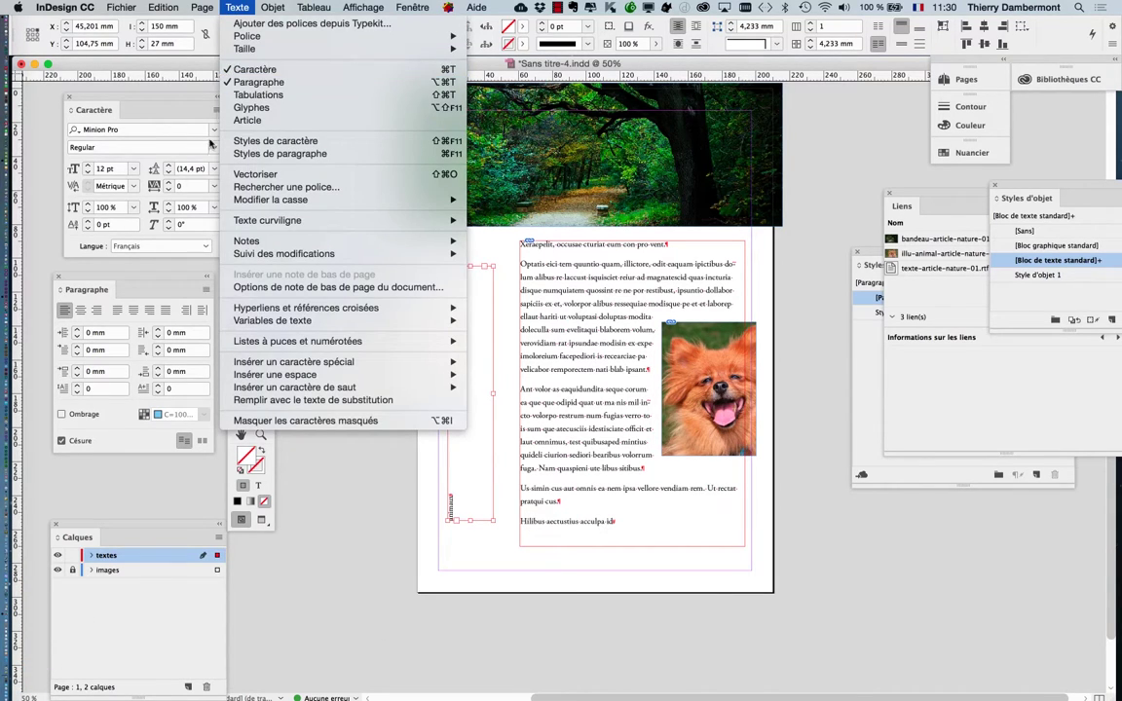
pyautogui.click(103, 92)
pyautogui.moveTo(104, 92); pyautogui.dragTo(603, 389)
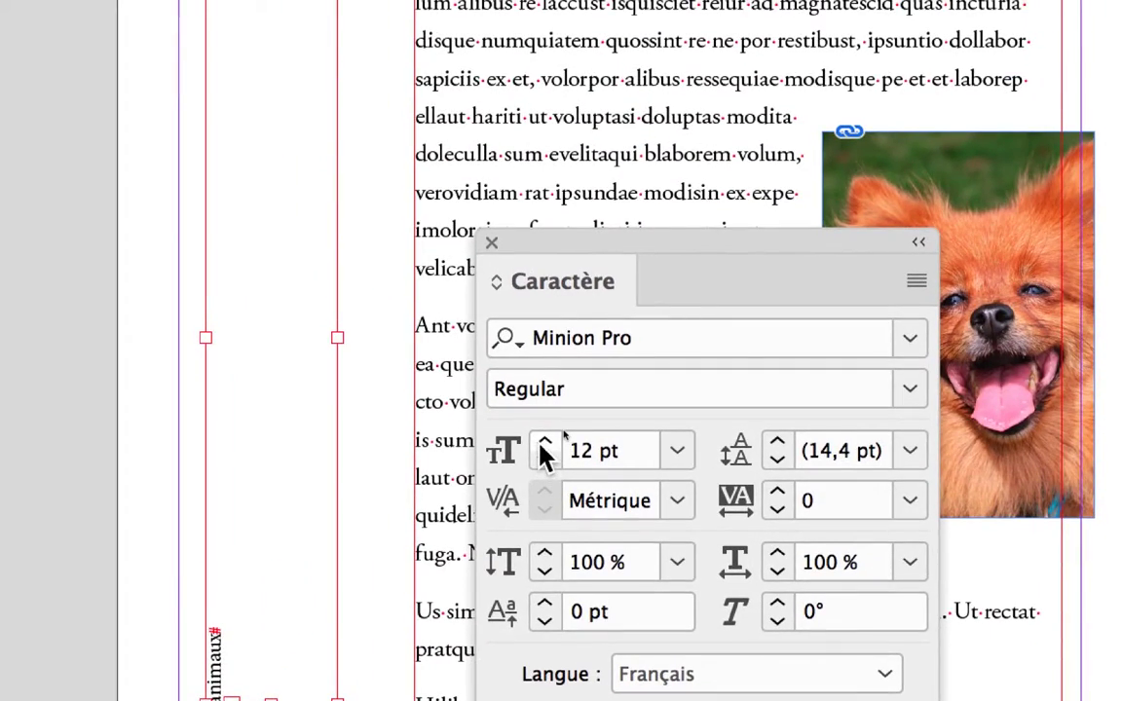
pyautogui.click(645, 368)
pyautogui.click(544, 444)
pyautogui.click(544, 444)
pyautogui.click(544, 444)
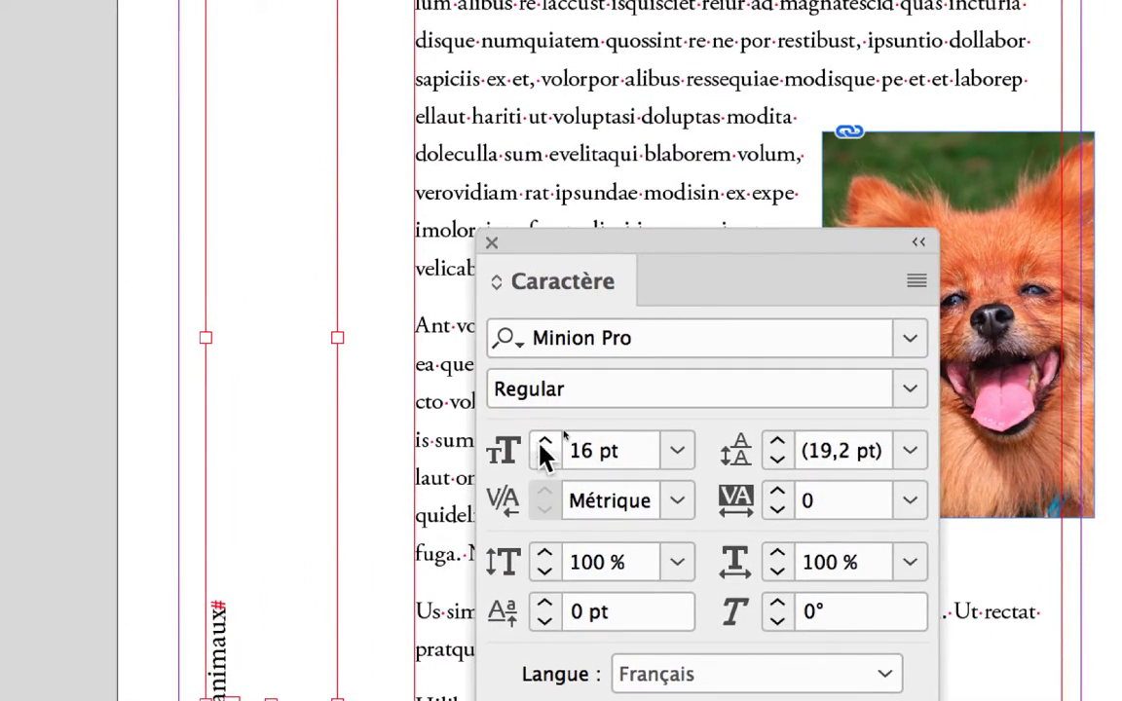
pyautogui.click(545, 444)
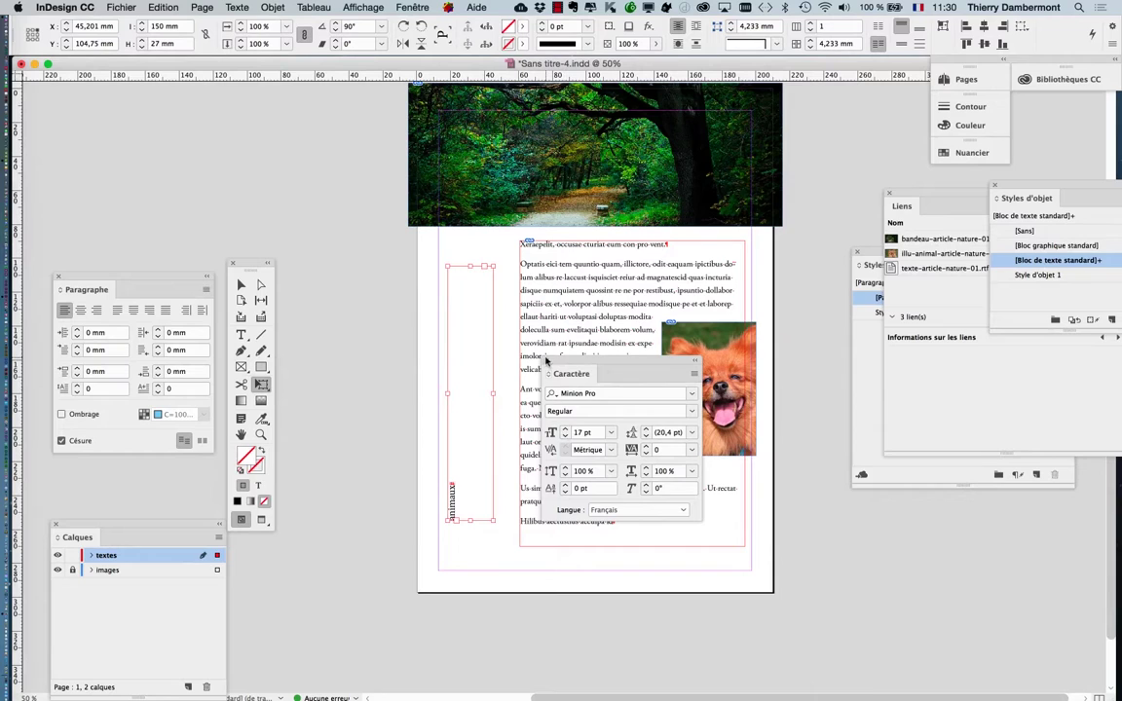
pyautogui.press('super+t')
# - Bring the Tools panel closer to the page and fit the "animaux" frame to its content with the Selection tool
pyautogui.moveTo(251, 273); pyautogui.dragTo(315, 201)
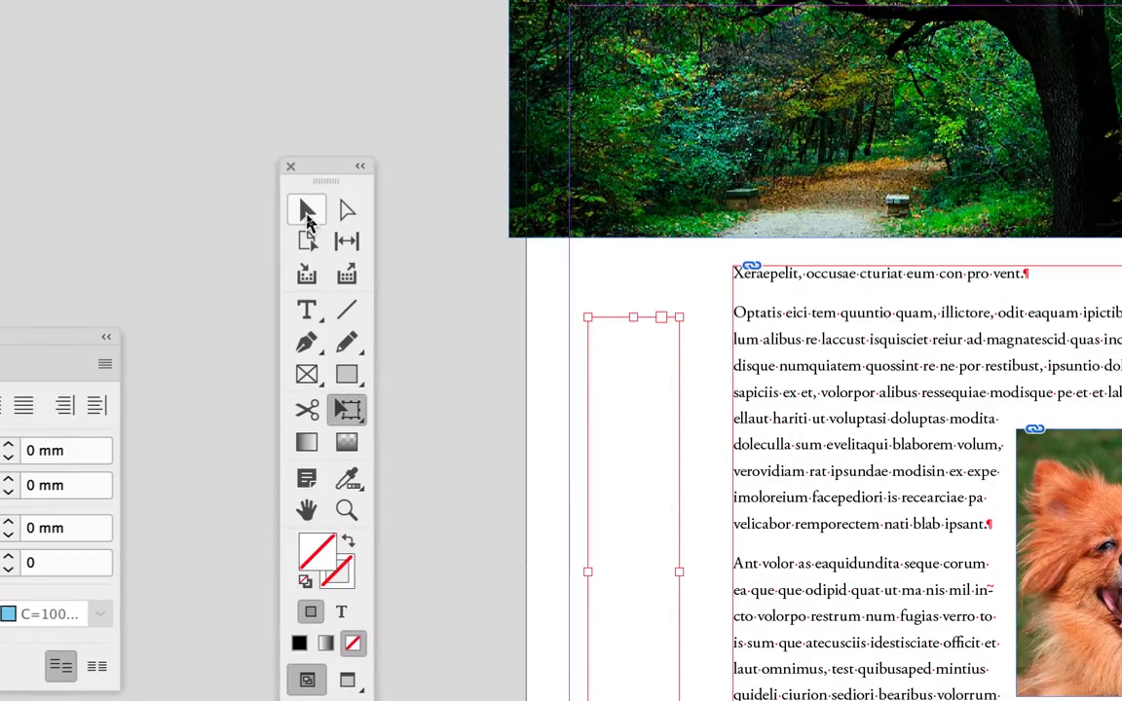
pyautogui.click(307, 216)
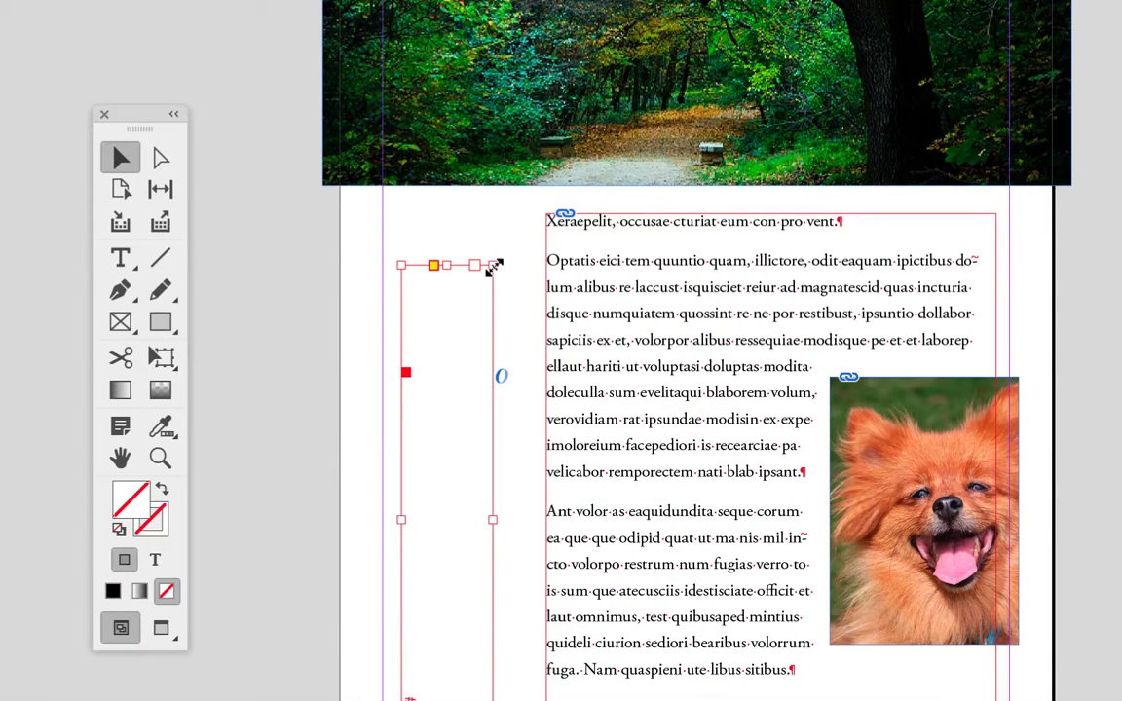
pyautogui.doubleClick(494, 267)
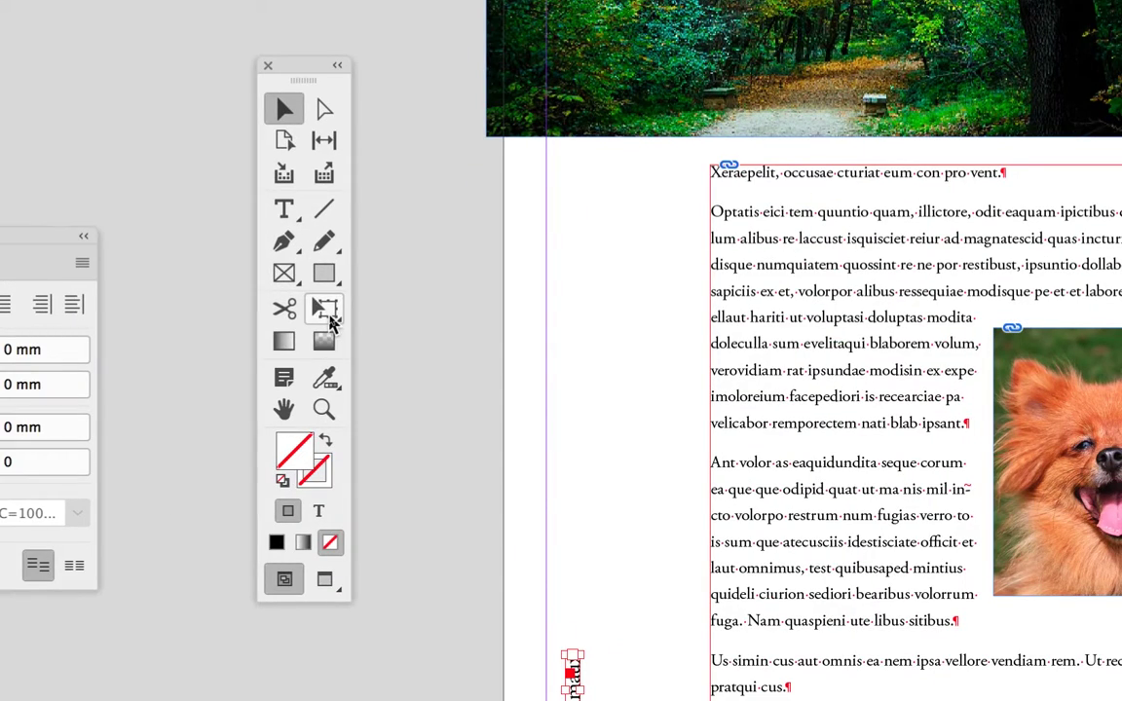
# - Try to scale the frame and its text freely to about 66 × 28 mm with Free Transform, and undo the scaling
pyautogui.click(326, 309)
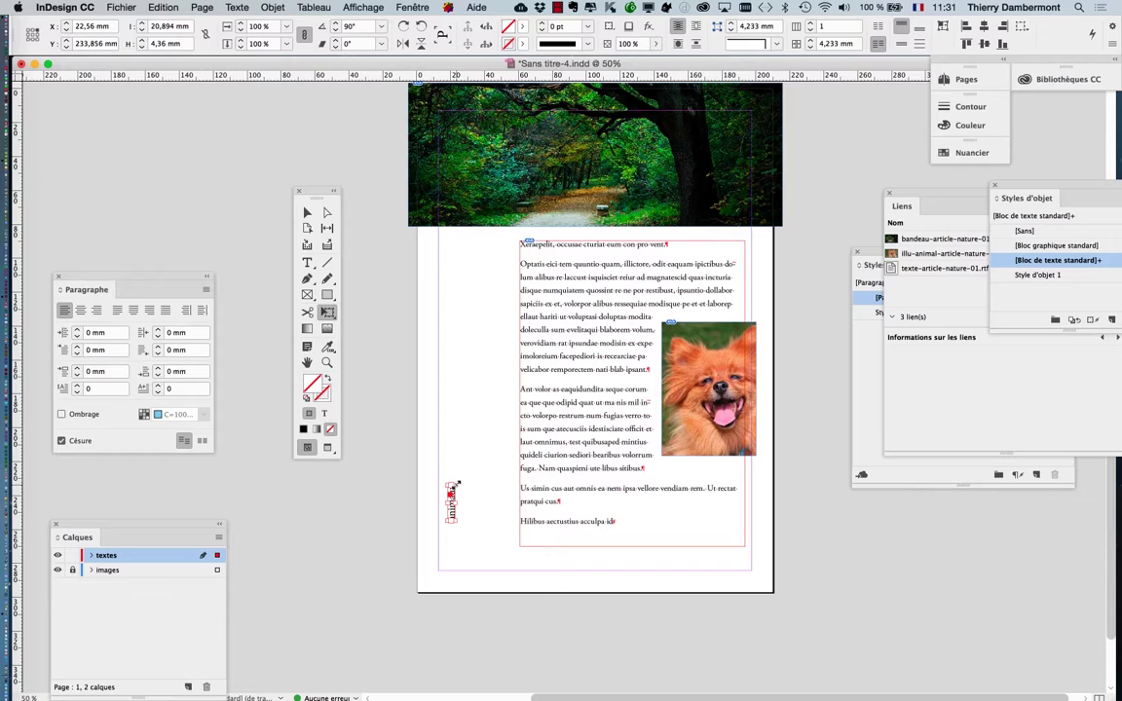
pyautogui.press('super+1')
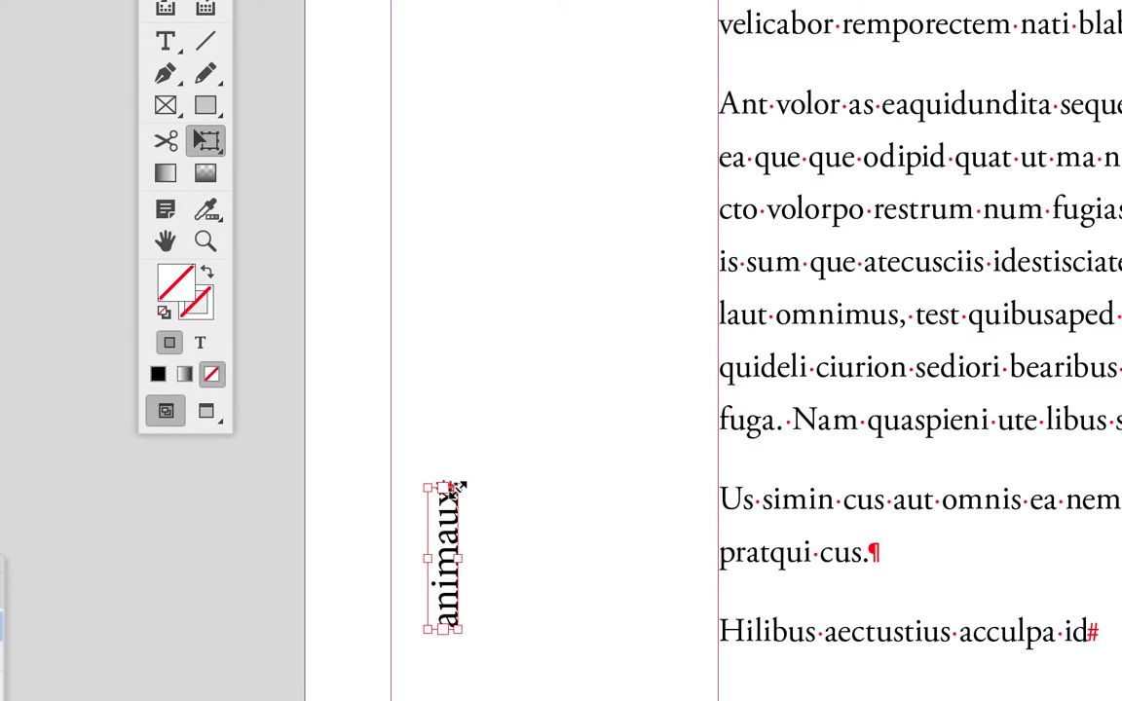
pyautogui.moveTo(458, 487); pyautogui.dragTo(527, 339)
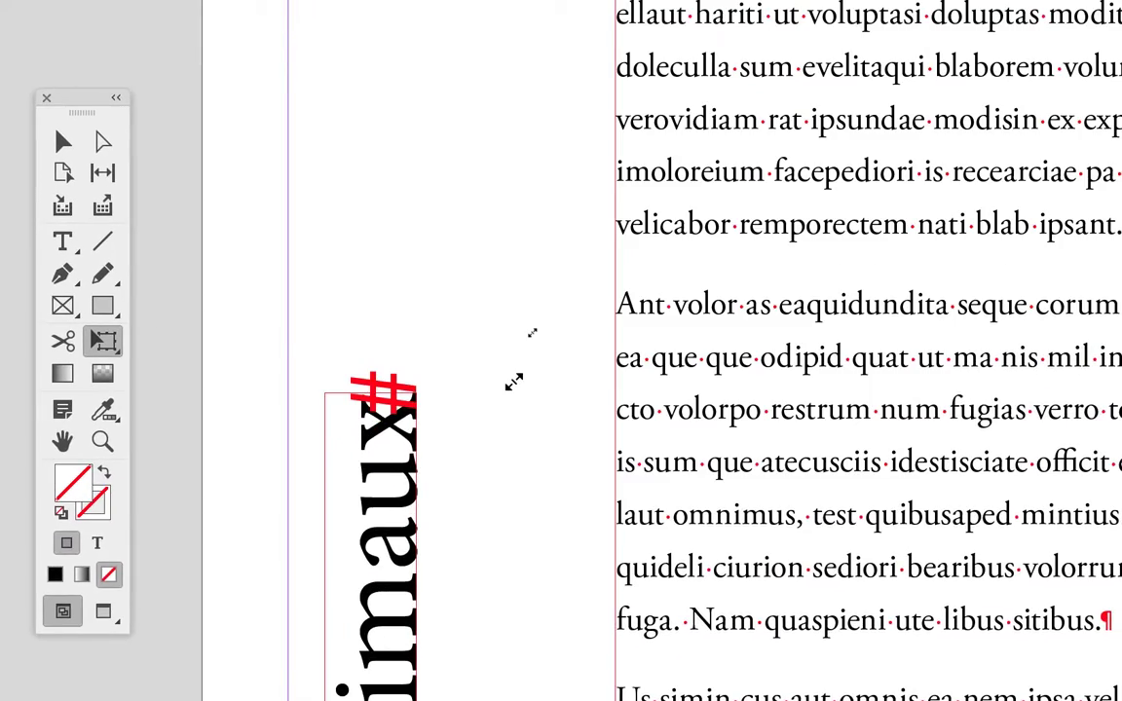
pyautogui.moveTo(513, 382); pyautogui.dragTo(517, 380)
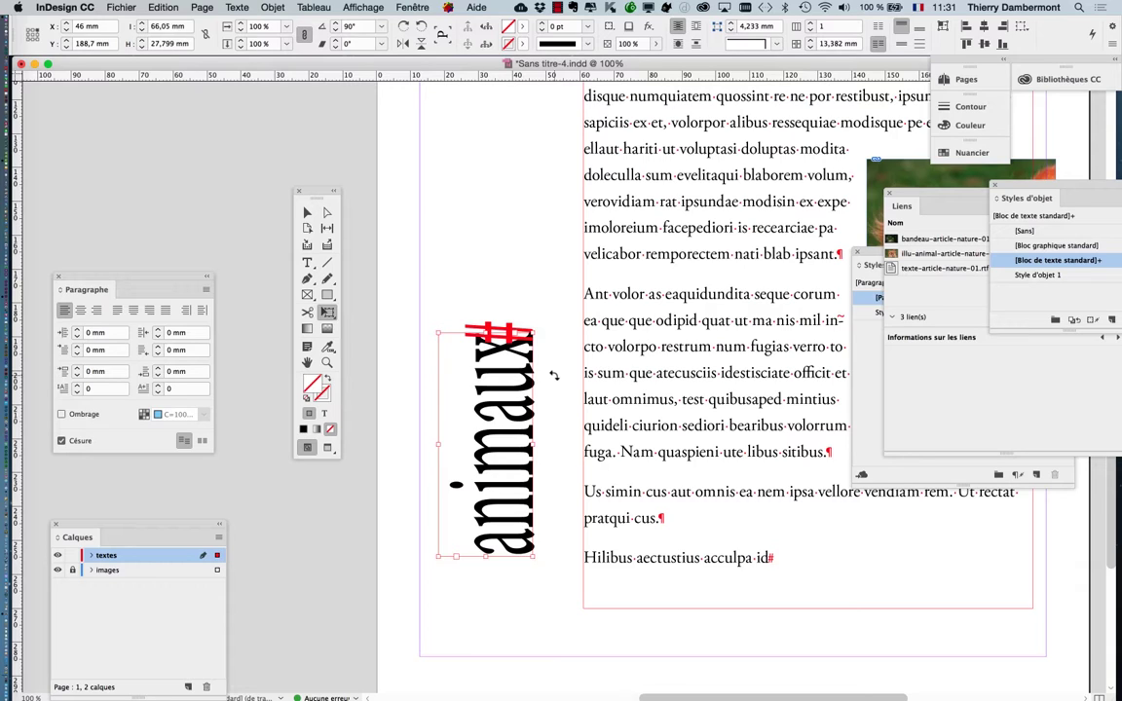
pyautogui.press('super+z')
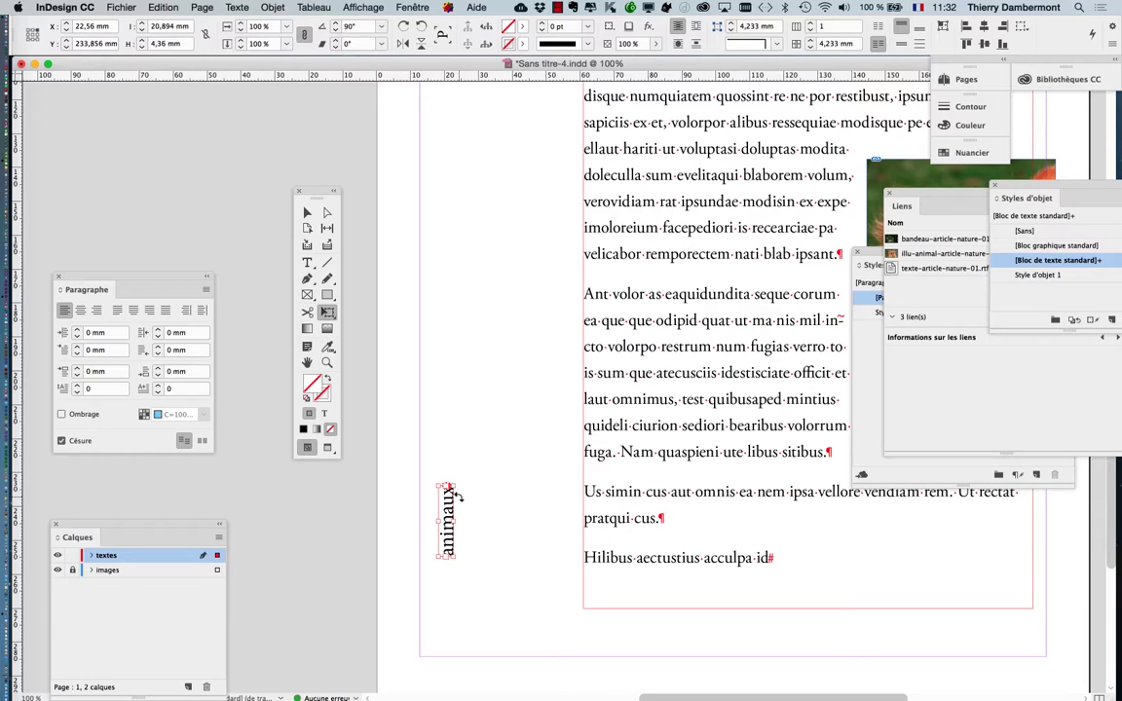
# - Scale the "animaux" frame and text to about 66 × 28 mm again, toggling the change with undo and redo
pyautogui.moveTo(454, 487); pyautogui.dragTo(533, 332)
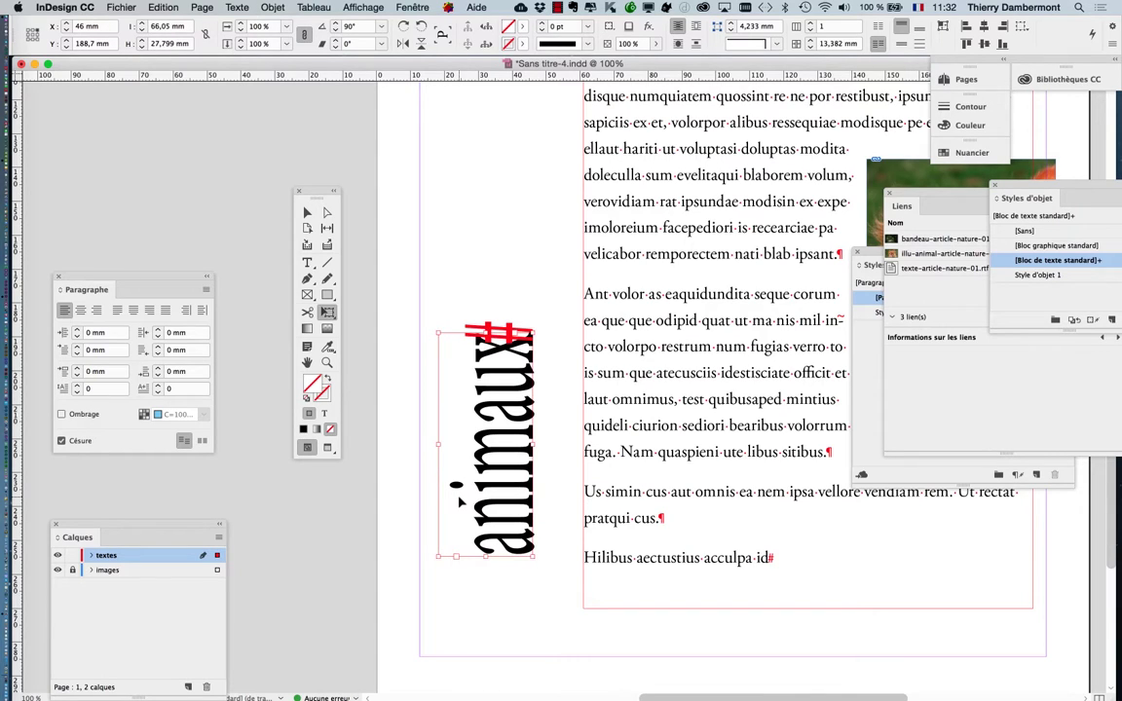
pyautogui.press('super+z')
pyautogui.press('super+shift+z')
pyautogui.press('super+z')
# - Examine the available undo and redo commands with their shortcuts, and return to the Free Transform tool
pyautogui.click(162, 7)
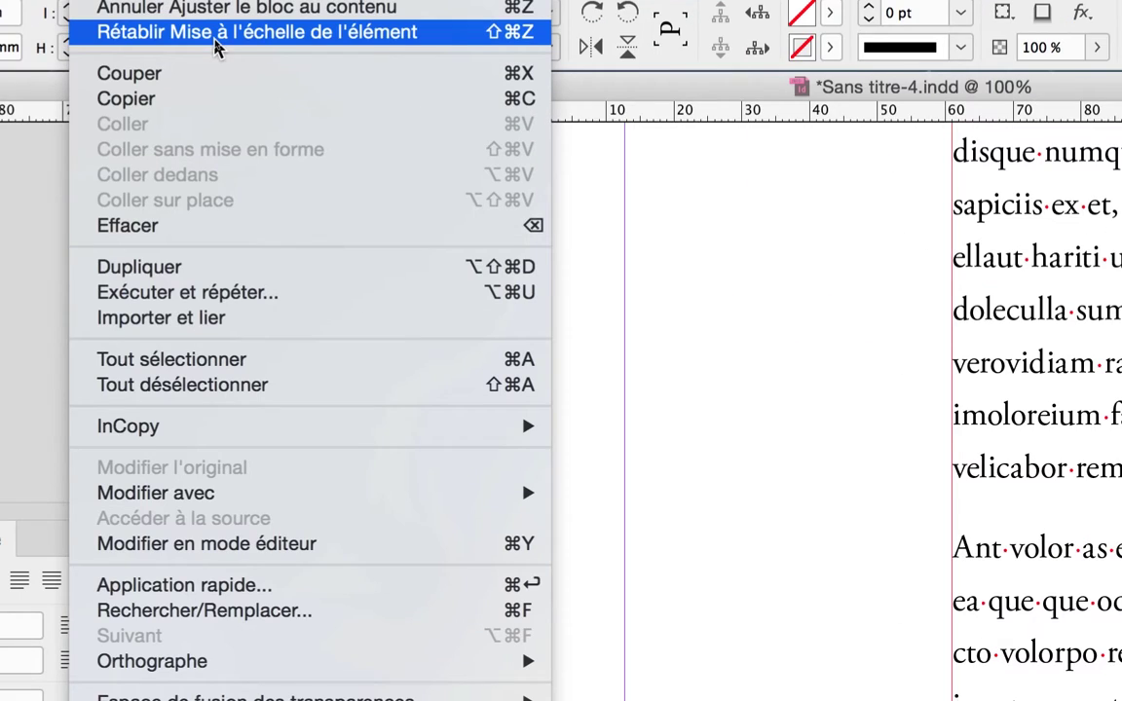
pyautogui.moveTo(202, 8)
pyautogui.moveTo(136, 14)
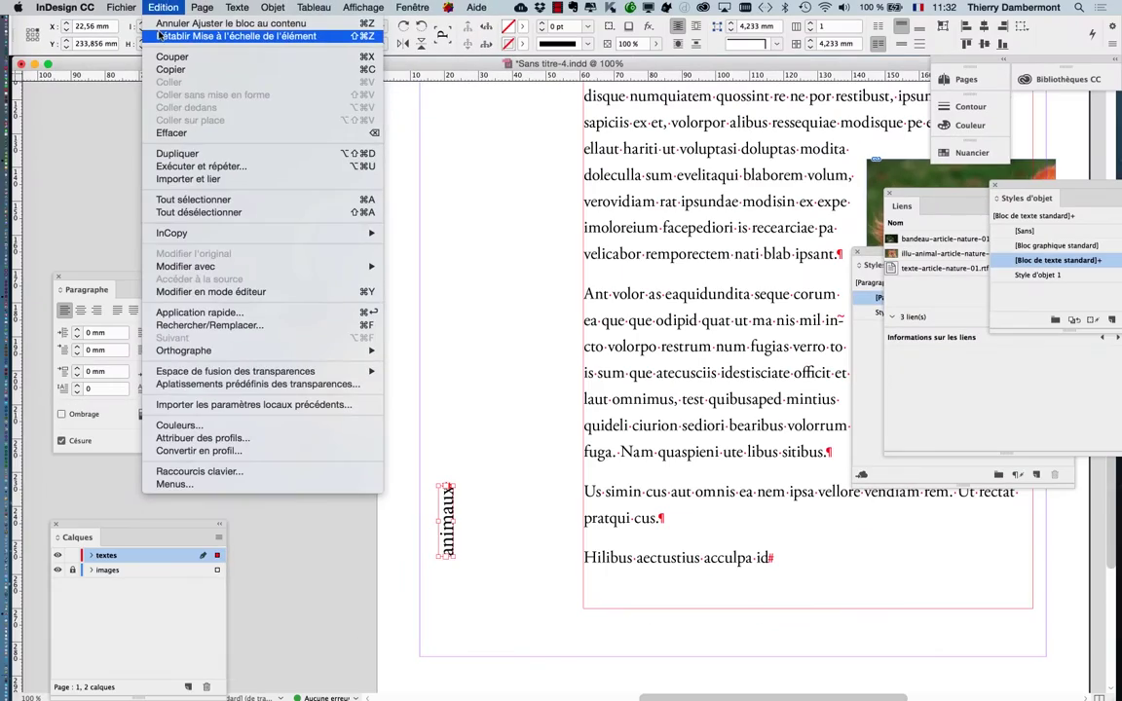
pyautogui.click(179, 46)
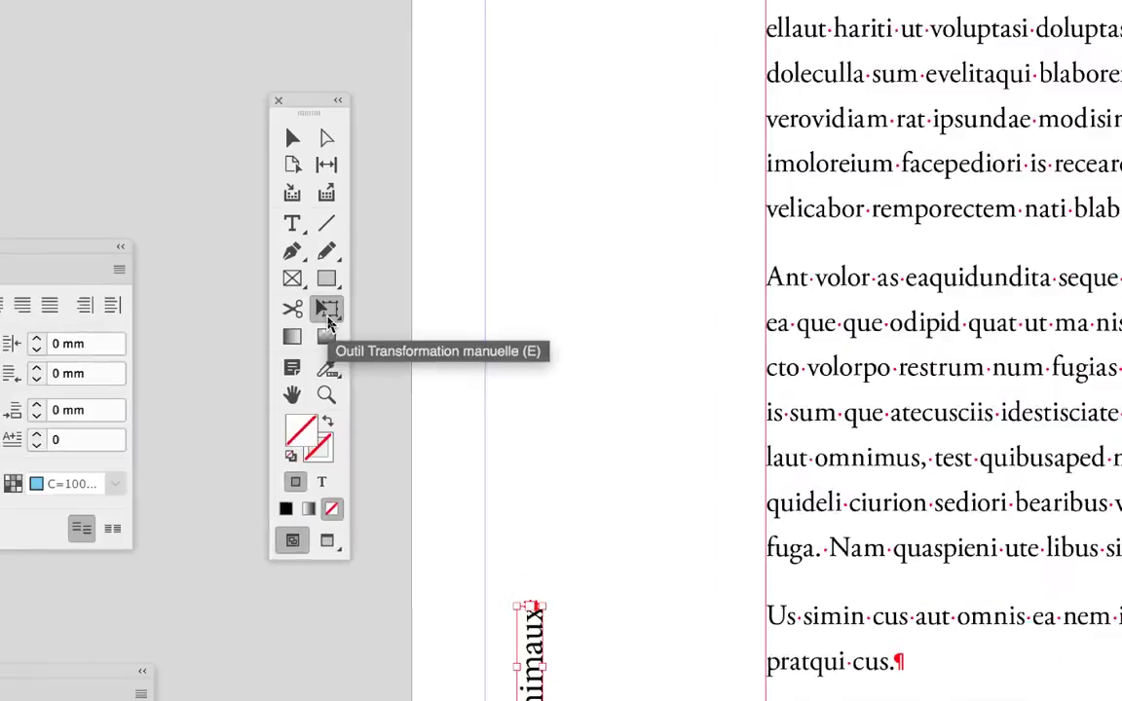
pyautogui.click(329, 314)
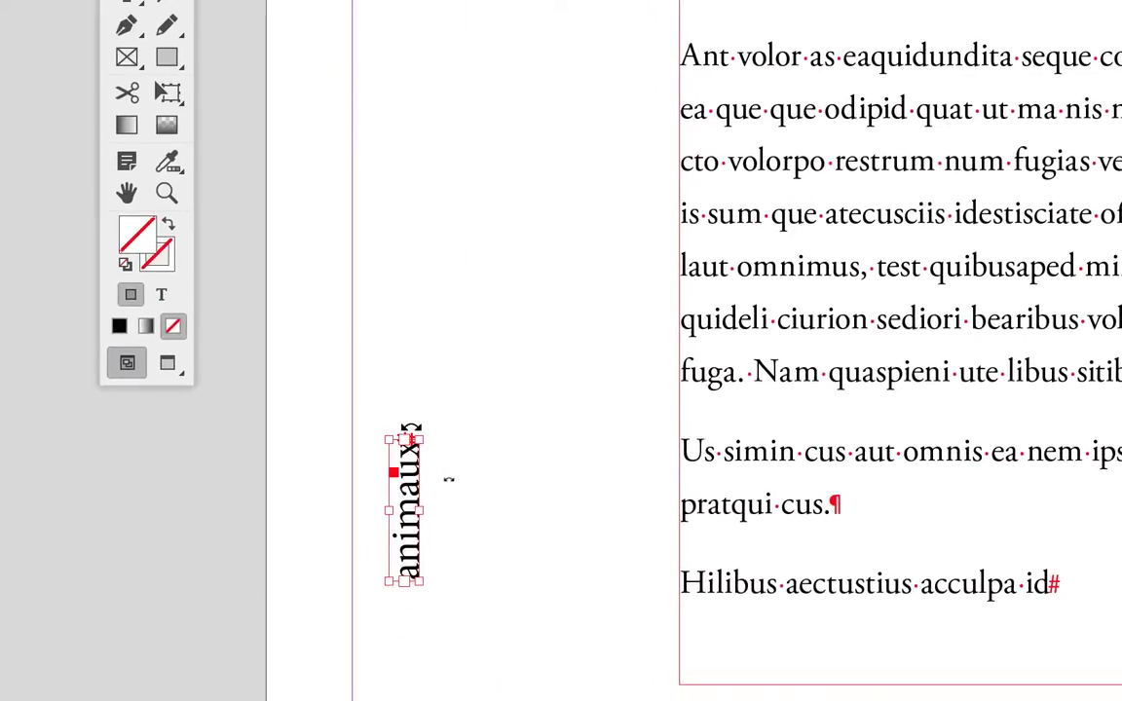
# - Try to enlarge only the "animaux" frame without scaling its text, fit the frame back to its content, and reselect Free Transform
pyautogui.moveTo(453, 483); pyautogui.dragTo(527, 299)
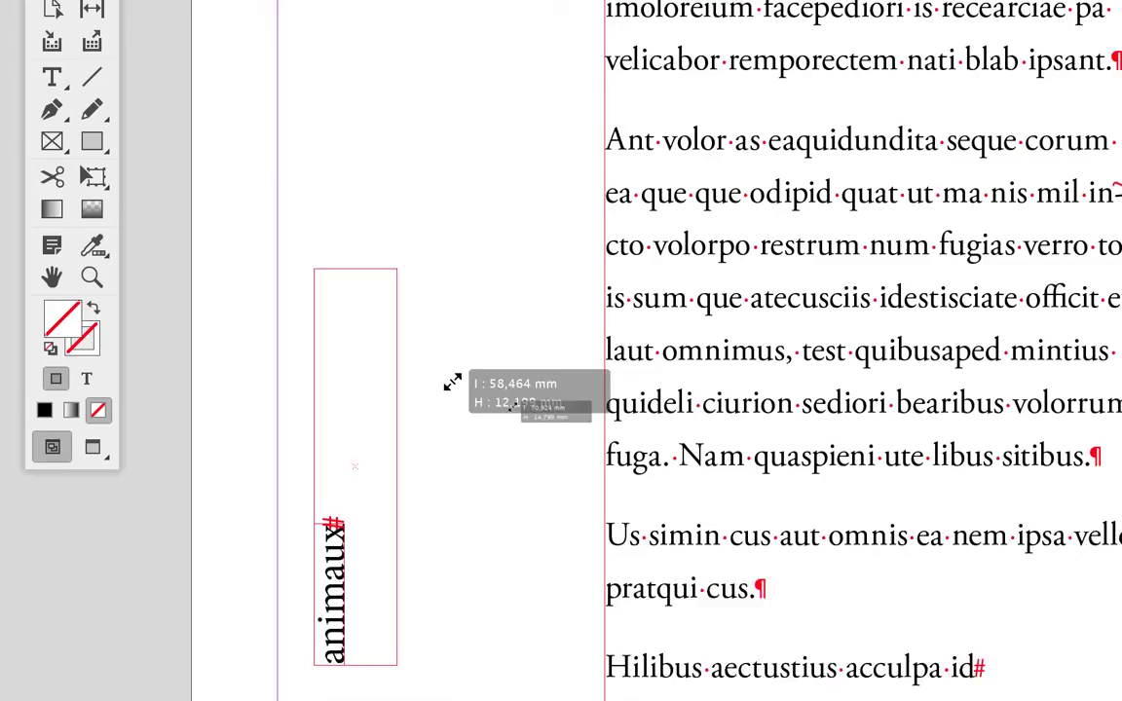
pyautogui.moveTo(452, 383); pyautogui.dragTo(481, 345)
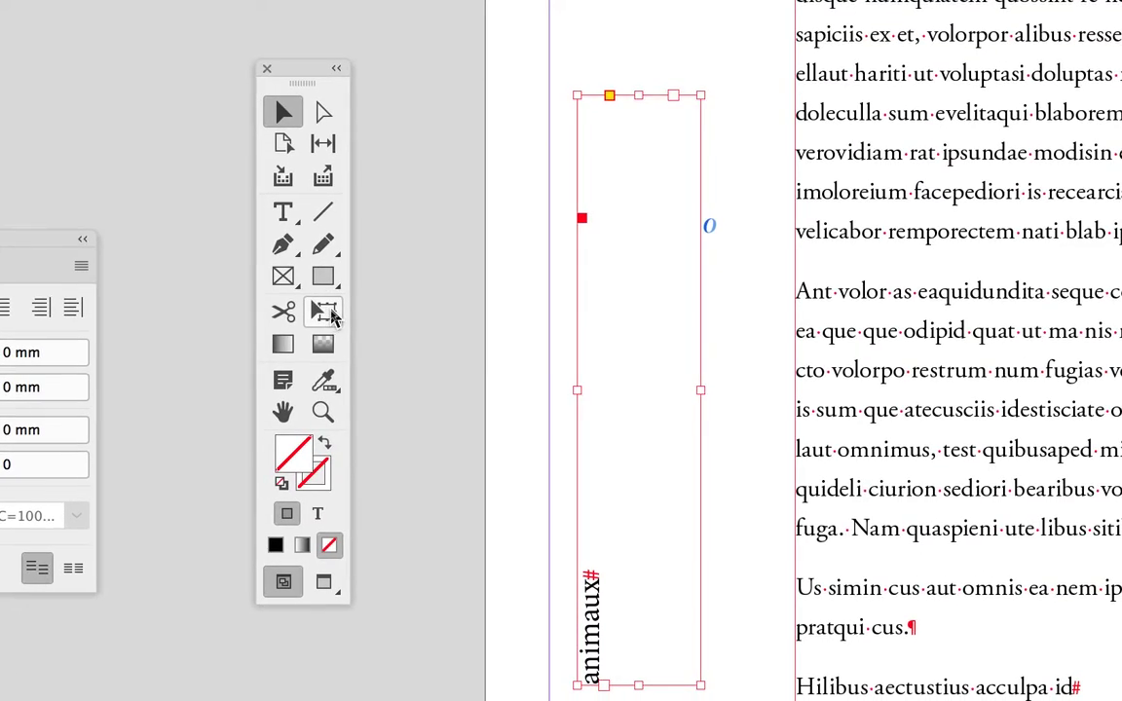
pyautogui.hotkey('ctrl', 'alt', 'c')
pyautogui.click(326, 313)
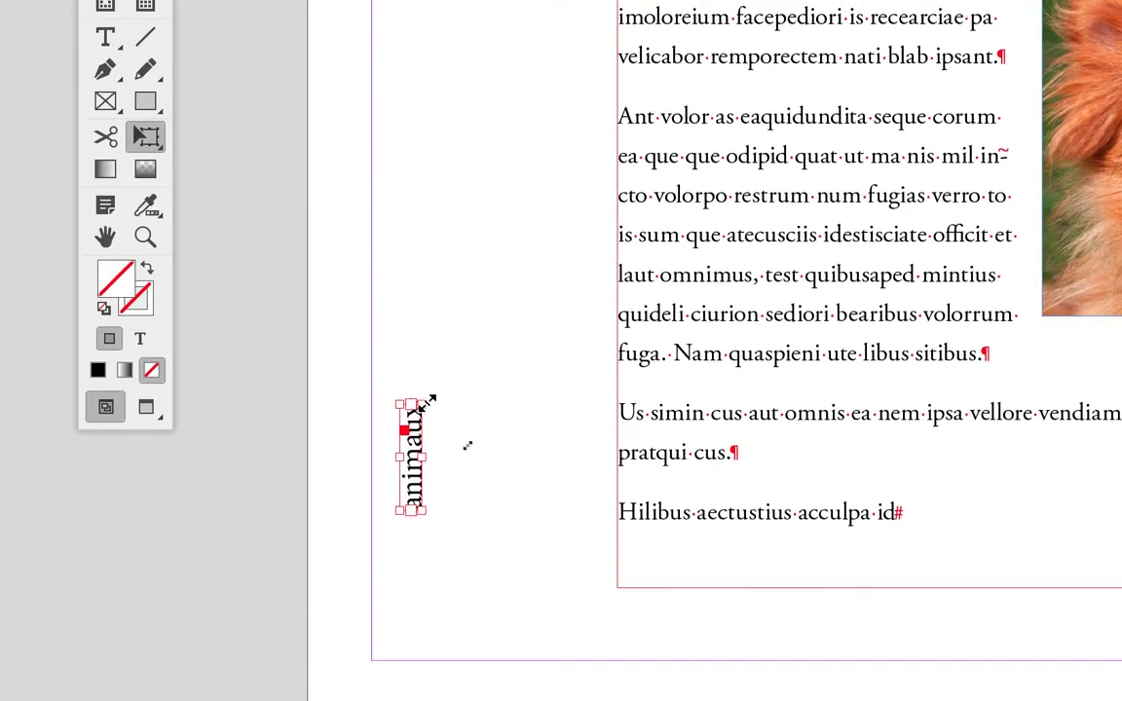
# - Scale the "animaux" frame and its text together proportionally to about 157 × 33 mm, placing it in the margin beside the article
pyautogui.moveTo(430, 395); pyautogui.dragTo(532, 145)
pyautogui.moveTo(465, 314); pyautogui.dragTo(498, 89)
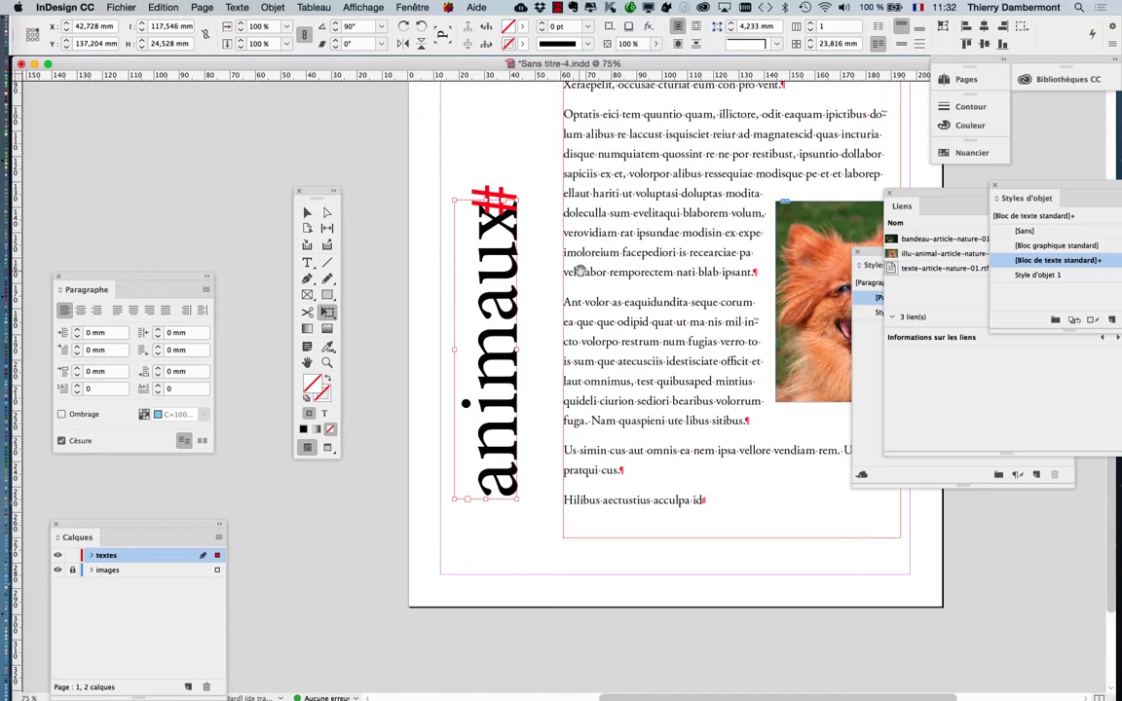
pyautogui.scroll(4, 584, 362)
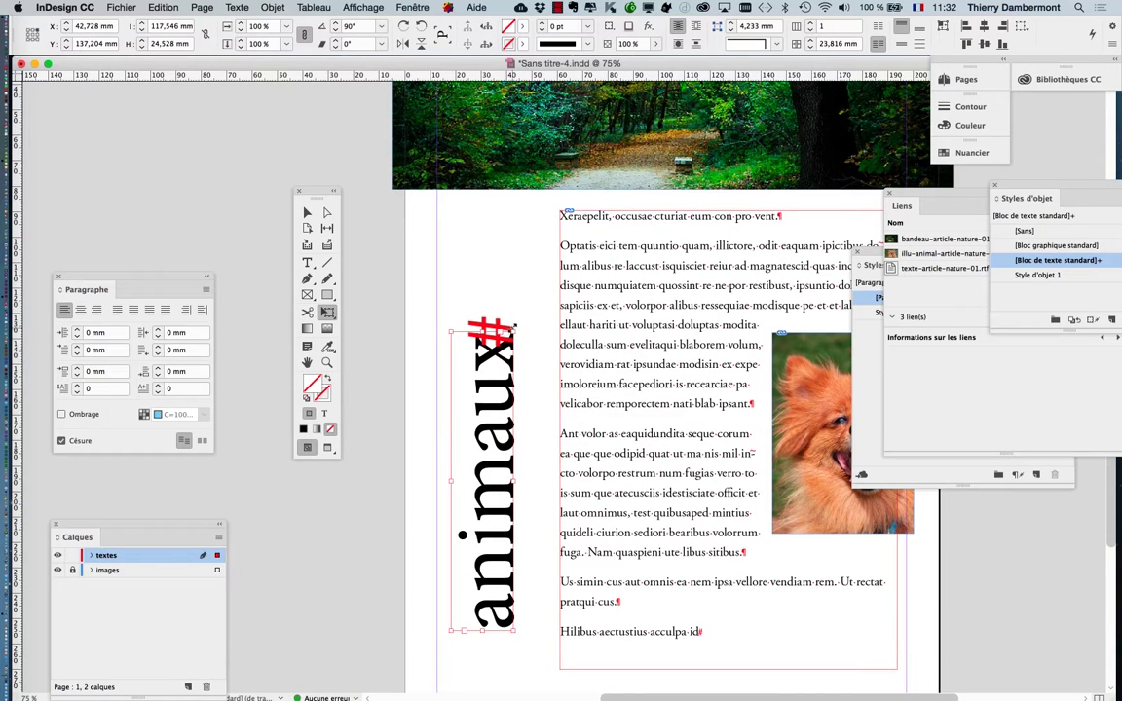
pyautogui.moveTo(513, 331); pyautogui.dragTo(538, 214)
pyautogui.press('super+minus')
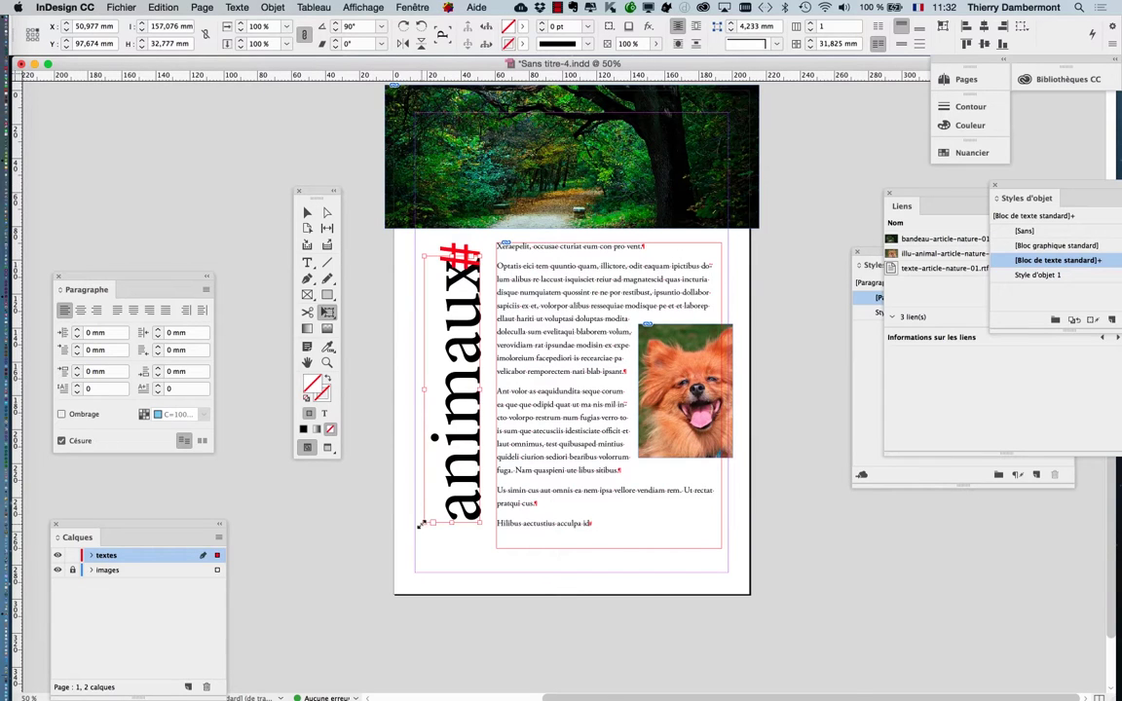
# - Scale the title to about 140.5 × 29.3 mm and move it to about X 48 mm, Y 111.7 mm
pyautogui.moveTo(423, 524); pyautogui.dragTo(427, 551)
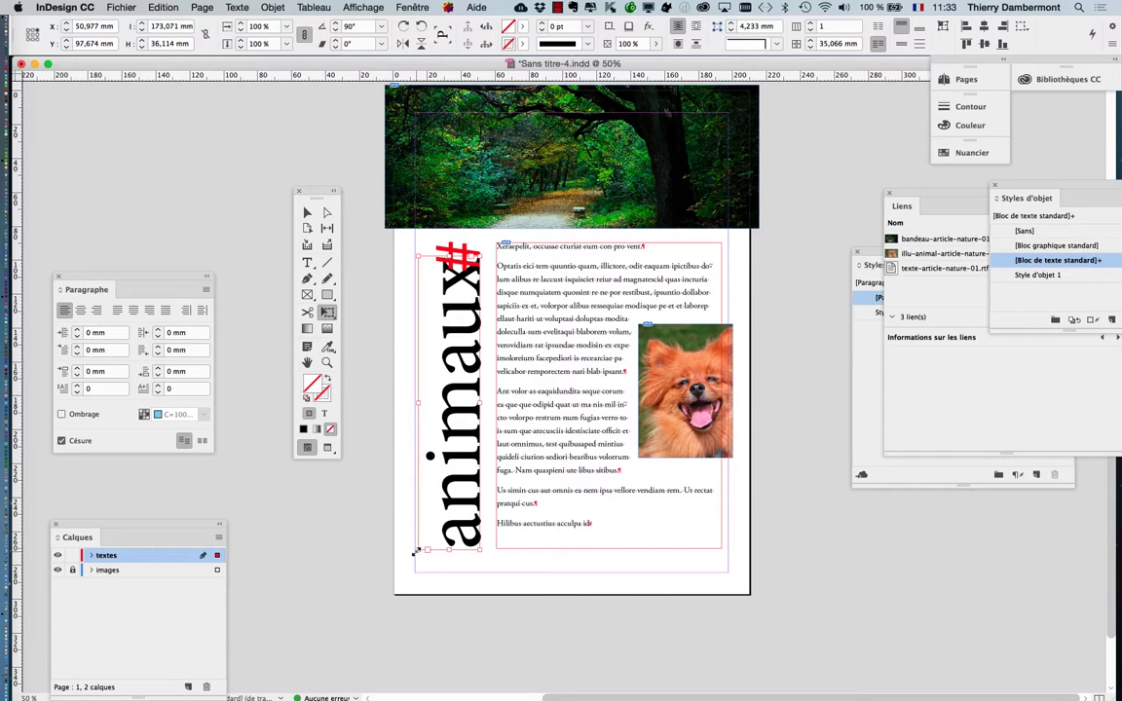
pyautogui.moveTo(416, 550); pyautogui.dragTo(429, 494)
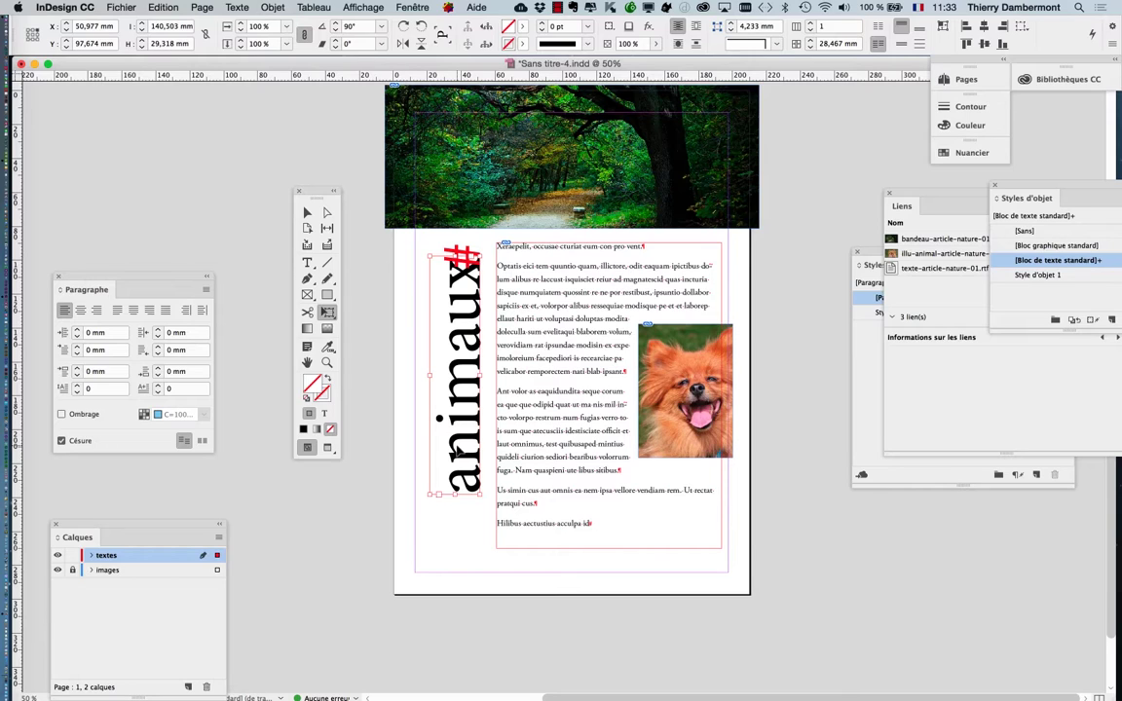
pyautogui.moveTo(463, 446); pyautogui.dragTo(454, 471)
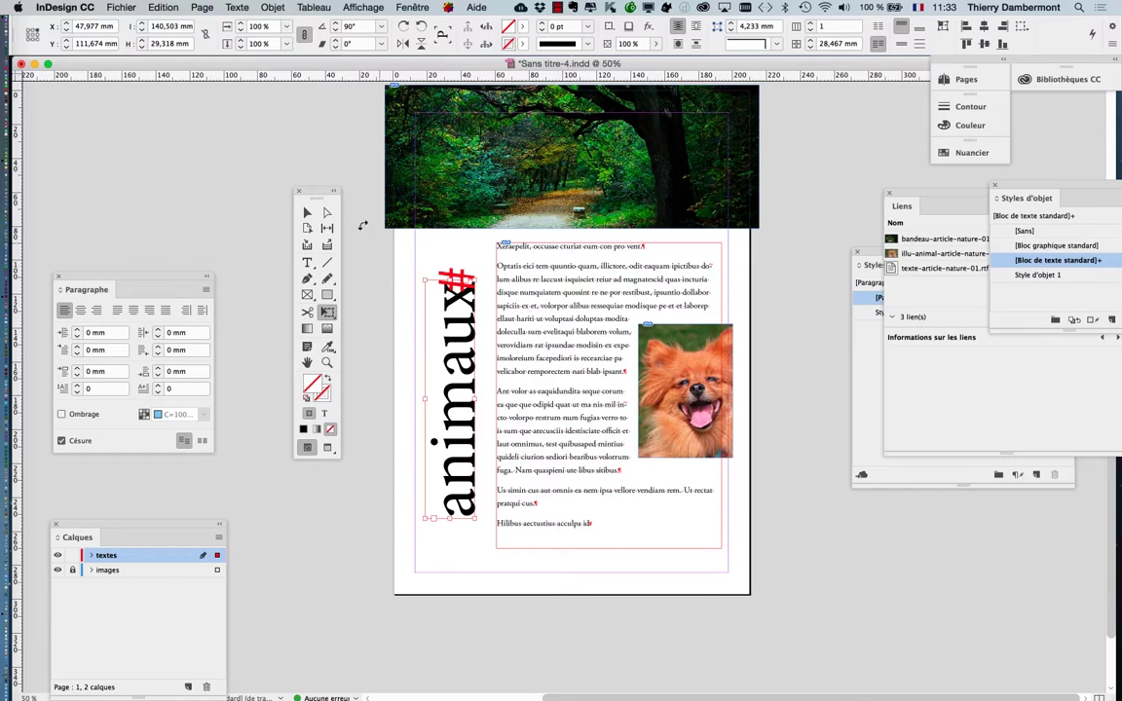
# - Move the Tools panel away from the page, display the Character panel, and set the "animaux" title's kerning to Optique
pyautogui.moveTo(302, 189); pyautogui.dragTo(123, 158)
pyautogui.click(234, 6)
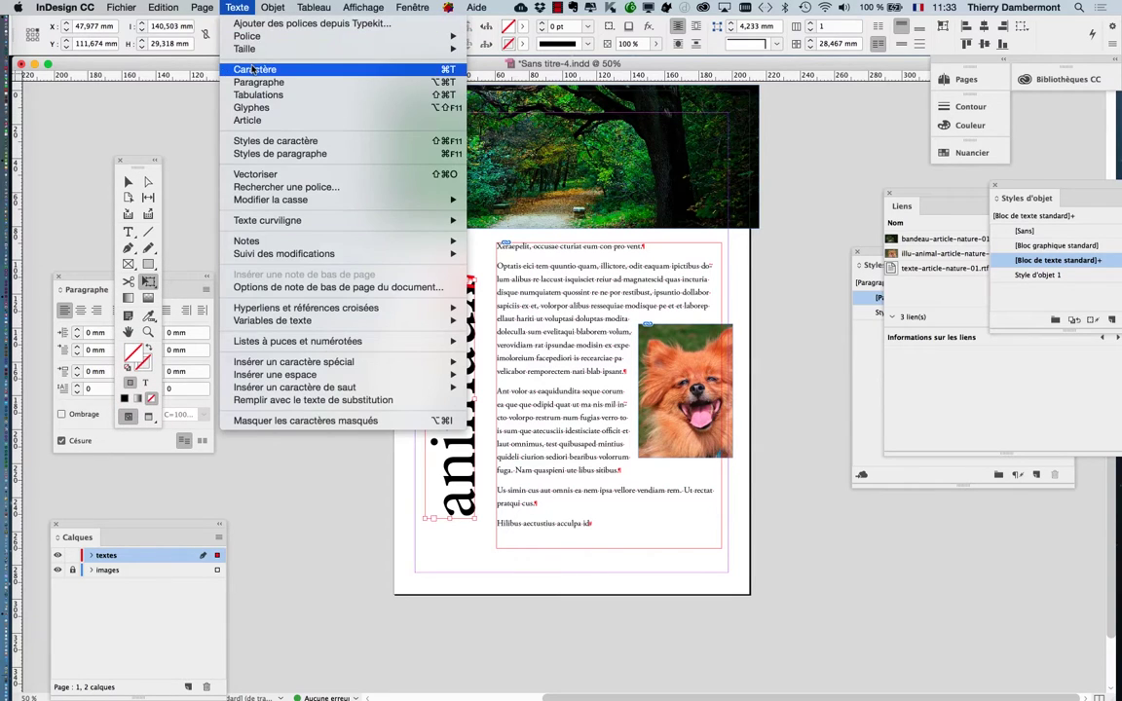
pyautogui.click(229, 63)
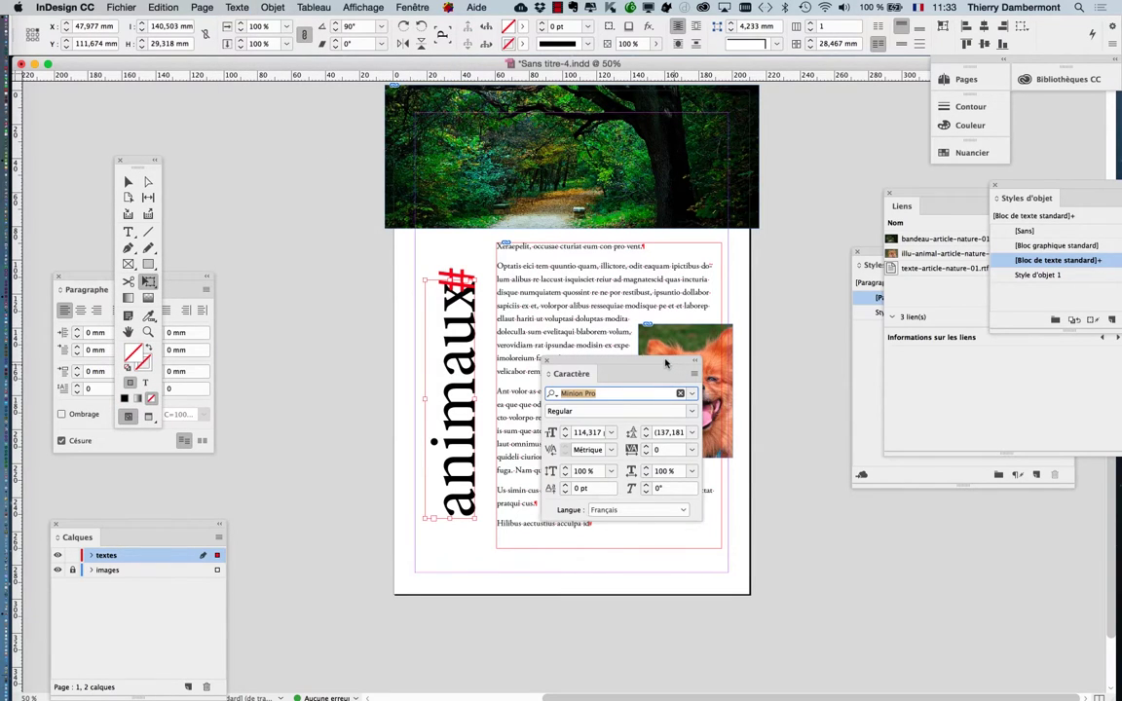
pyautogui.moveTo(604, 368); pyautogui.dragTo(574, 344)
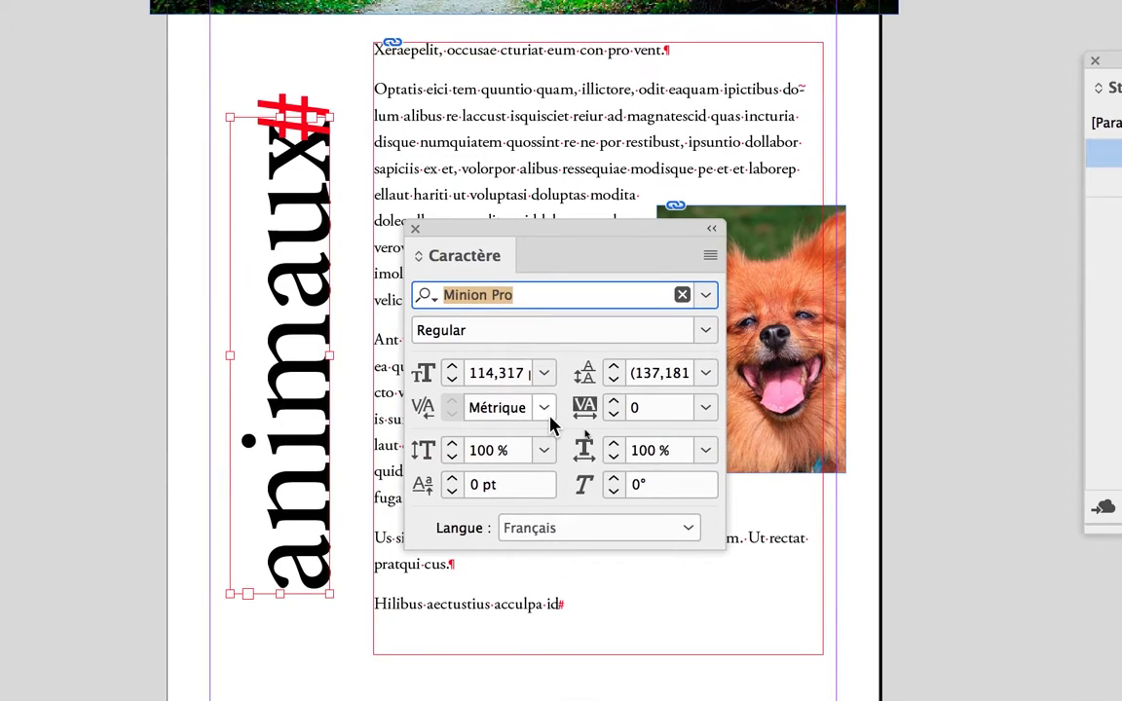
pyautogui.click(547, 414)
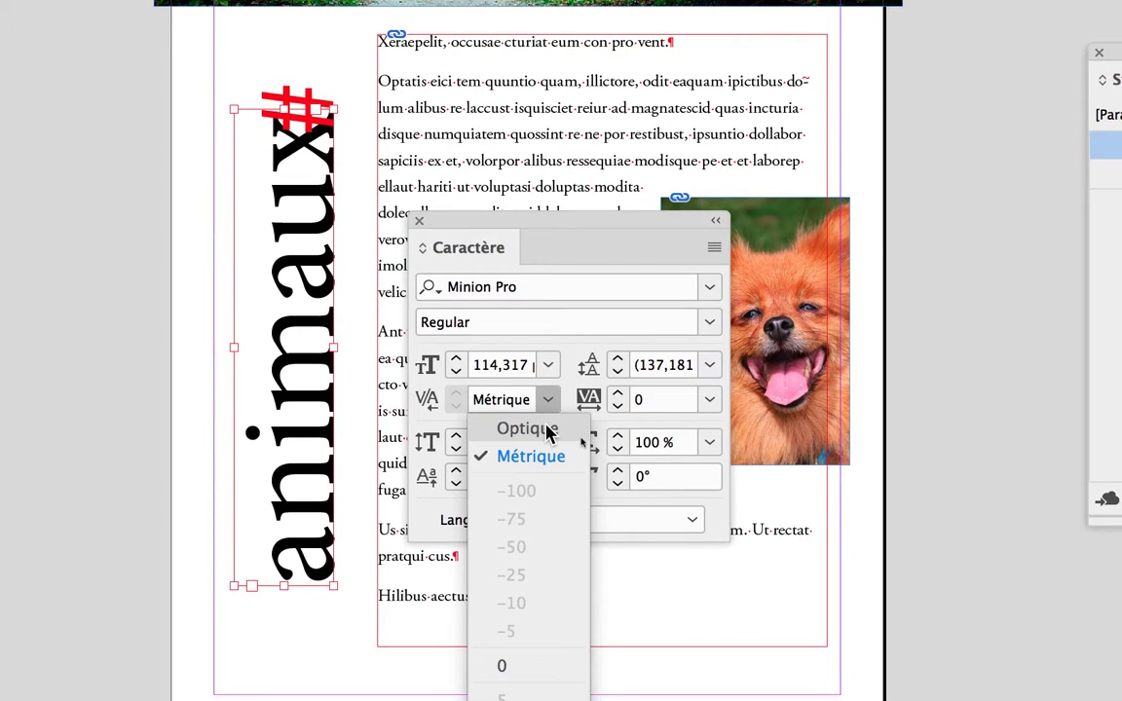
pyautogui.click(547, 430)
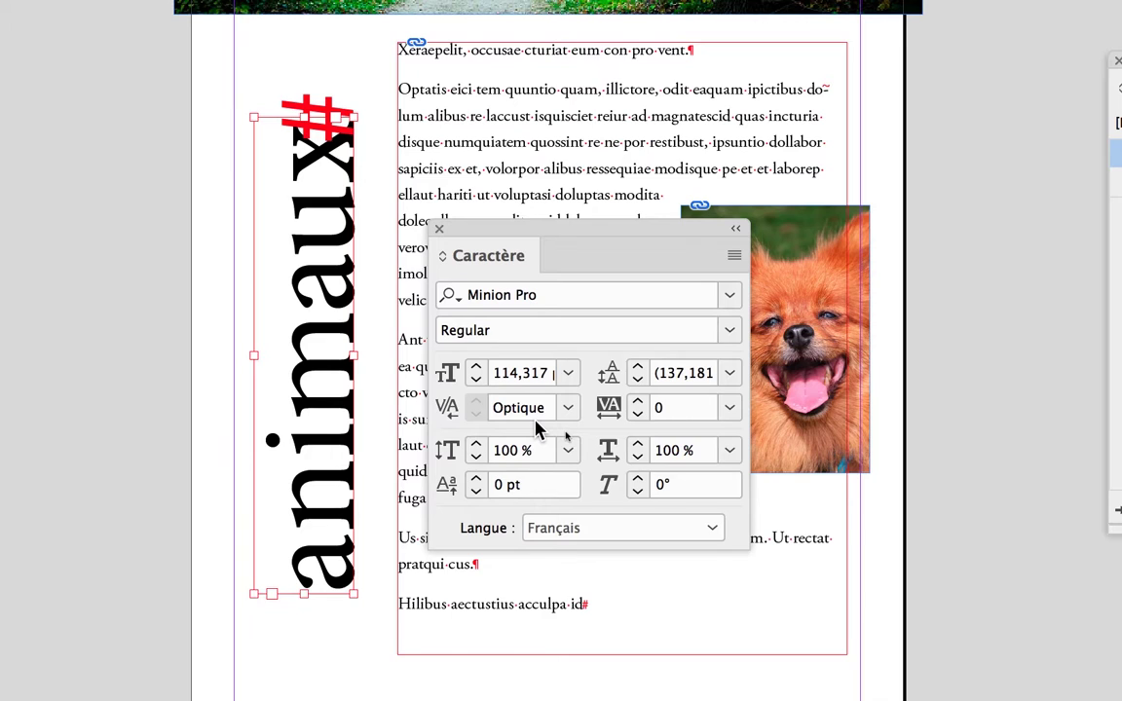
# - Switch the "animaux" kerning repeatedly between Métrique and Optique to compare the letter spacing, ending on Optique
pyautogui.click(567, 409)
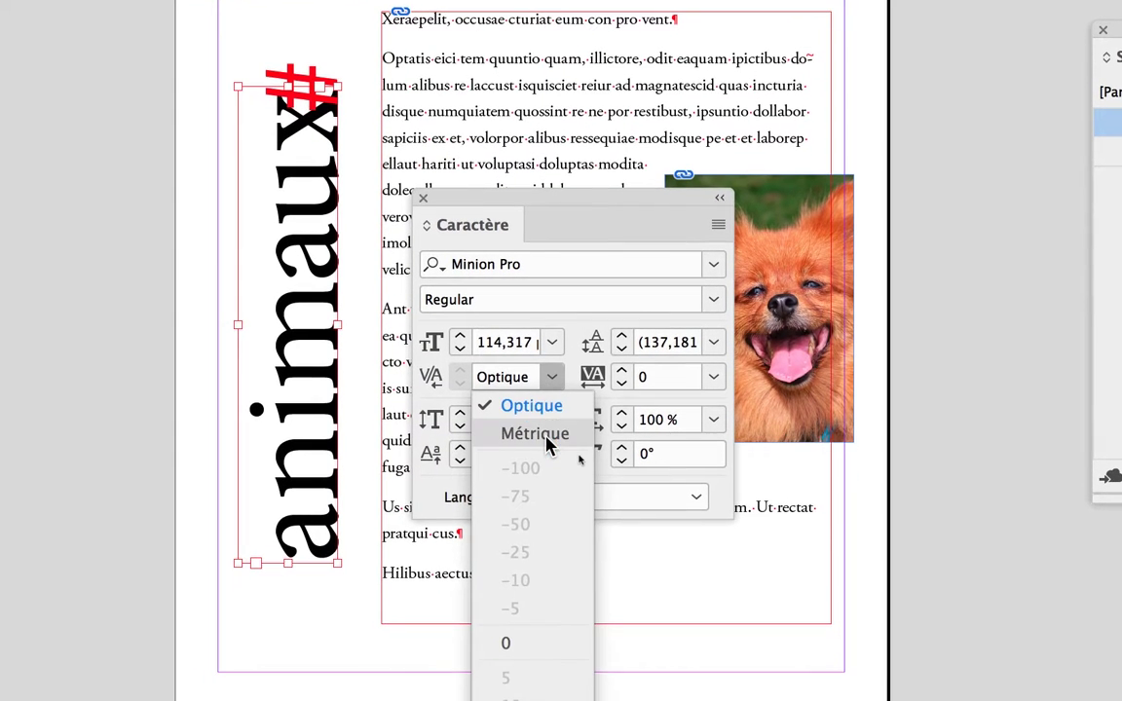
pyautogui.click(546, 435)
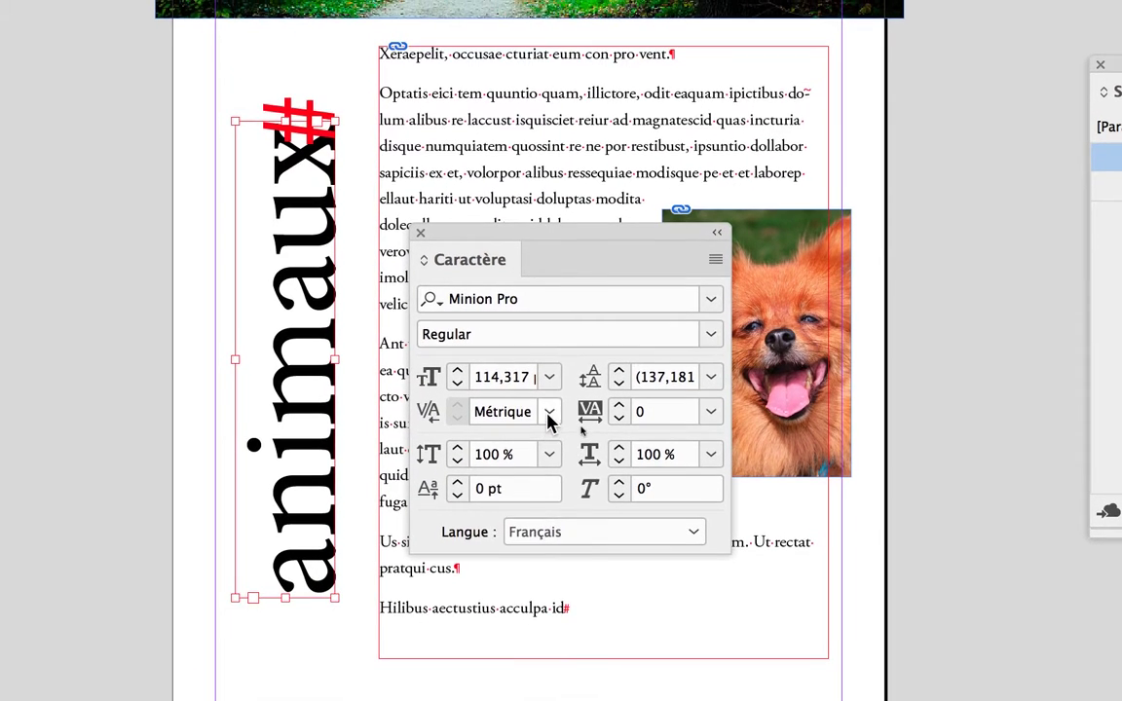
pyautogui.click(549, 413)
pyautogui.click(552, 431)
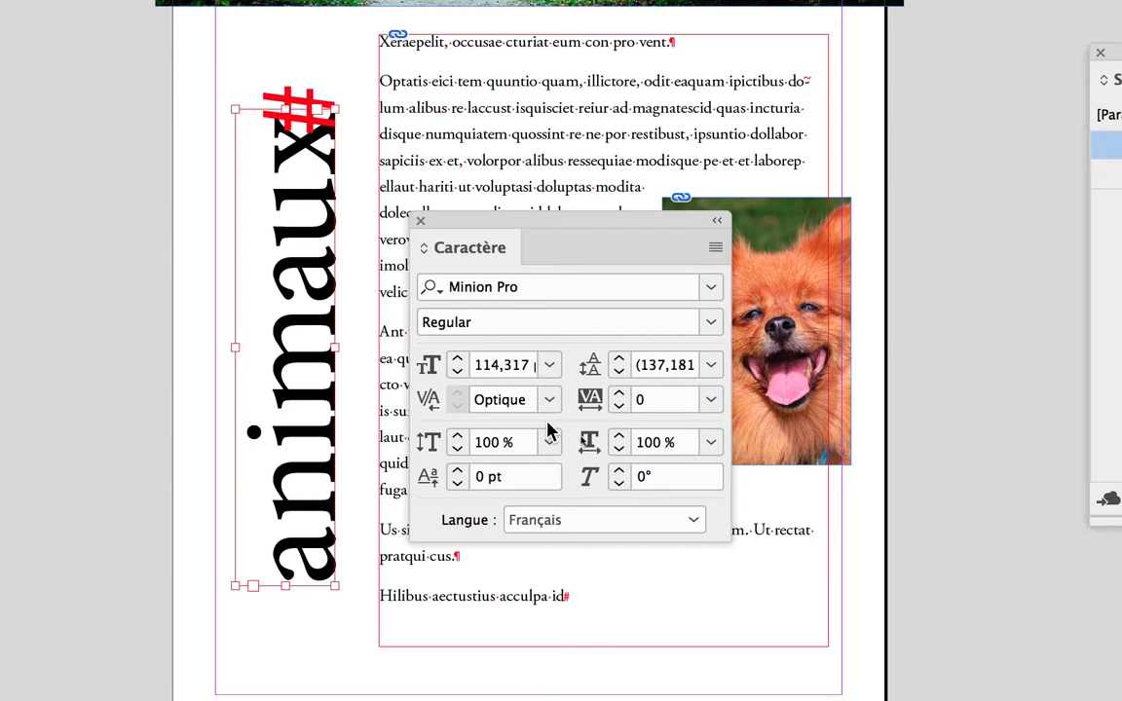
pyautogui.click(549, 401)
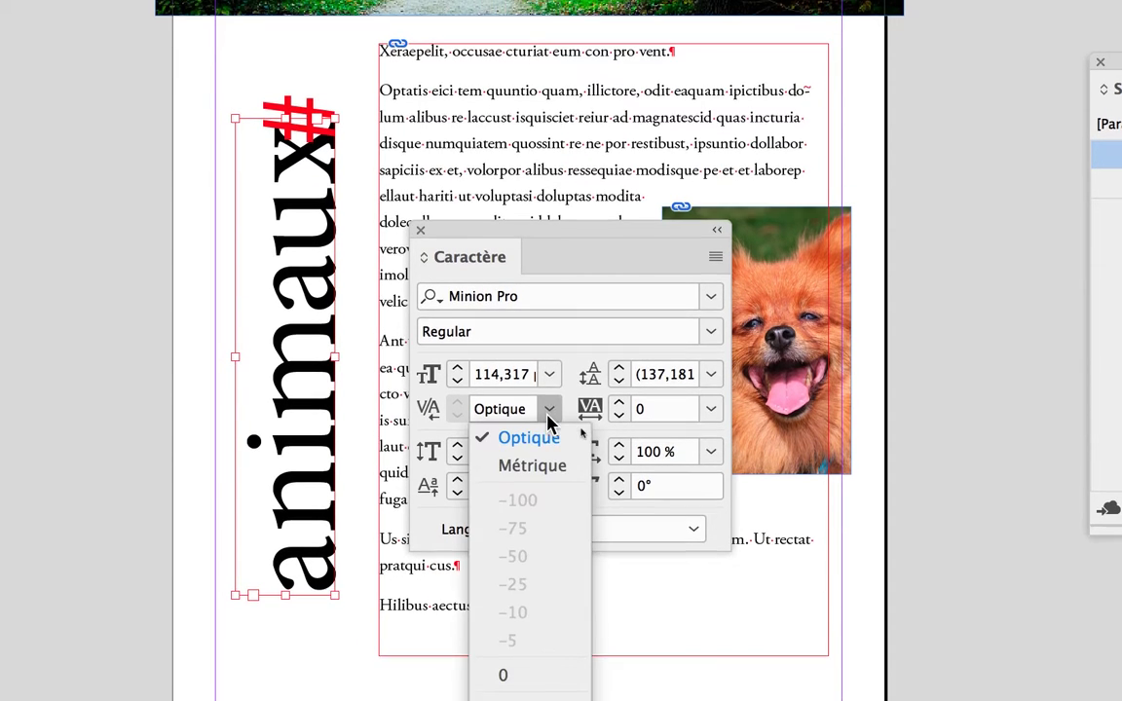
pyautogui.click(542, 449)
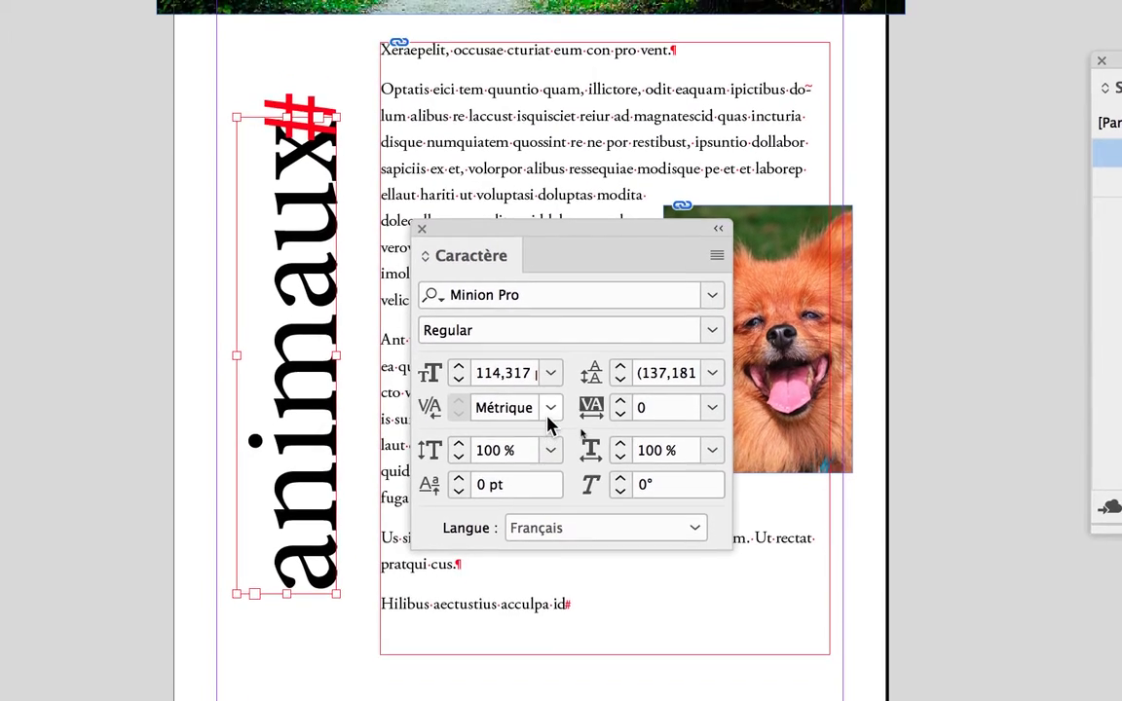
pyautogui.click(549, 414)
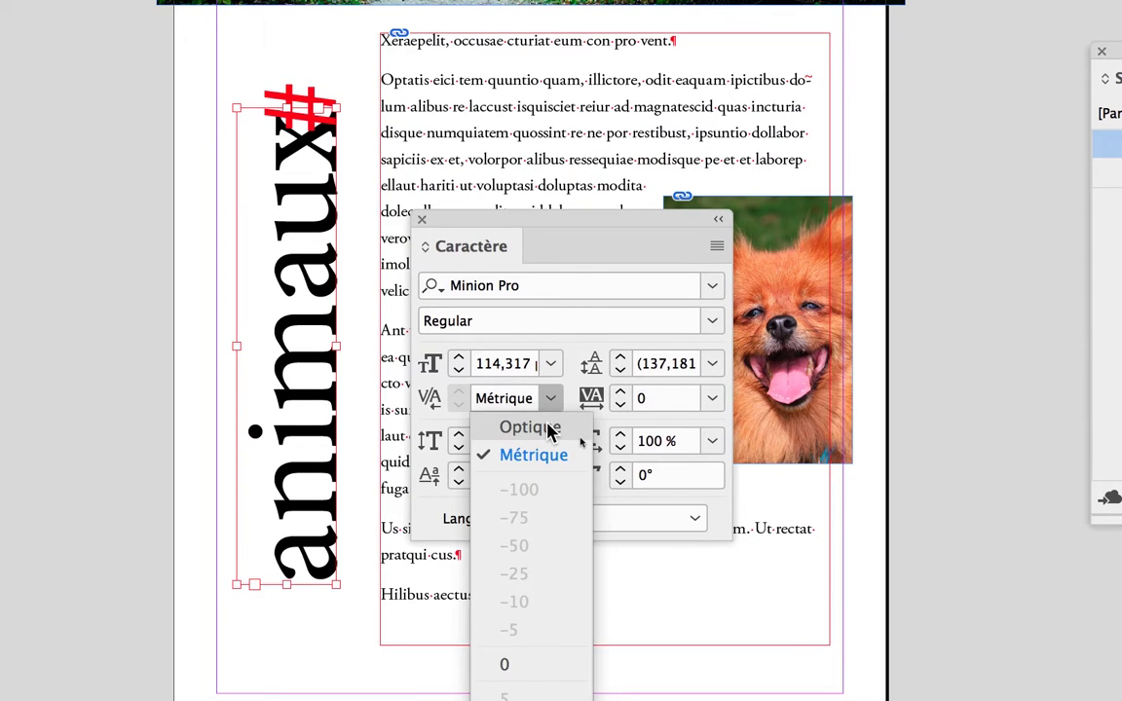
pyautogui.click(551, 430)
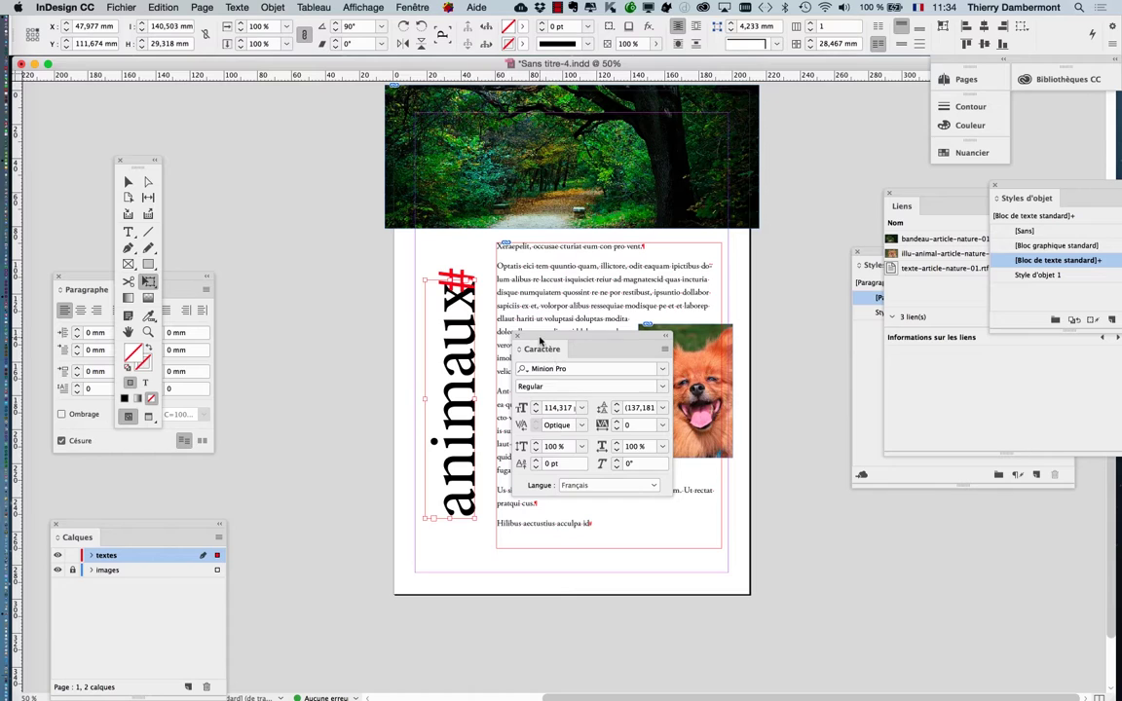
# - Move the Character panel off the page and deselect the "animaux" frame with the Selection tool
pyautogui.moveTo(541, 340); pyautogui.dragTo(807, 129)
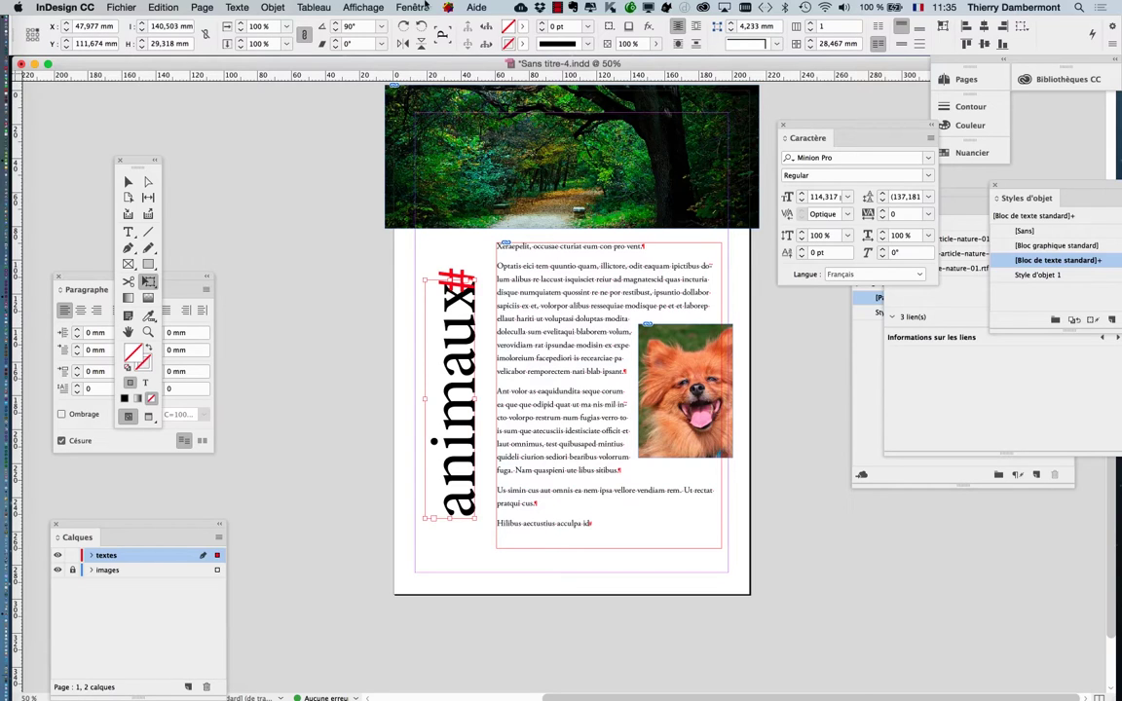
pyautogui.click(128, 181)
pyautogui.click(287, 232)
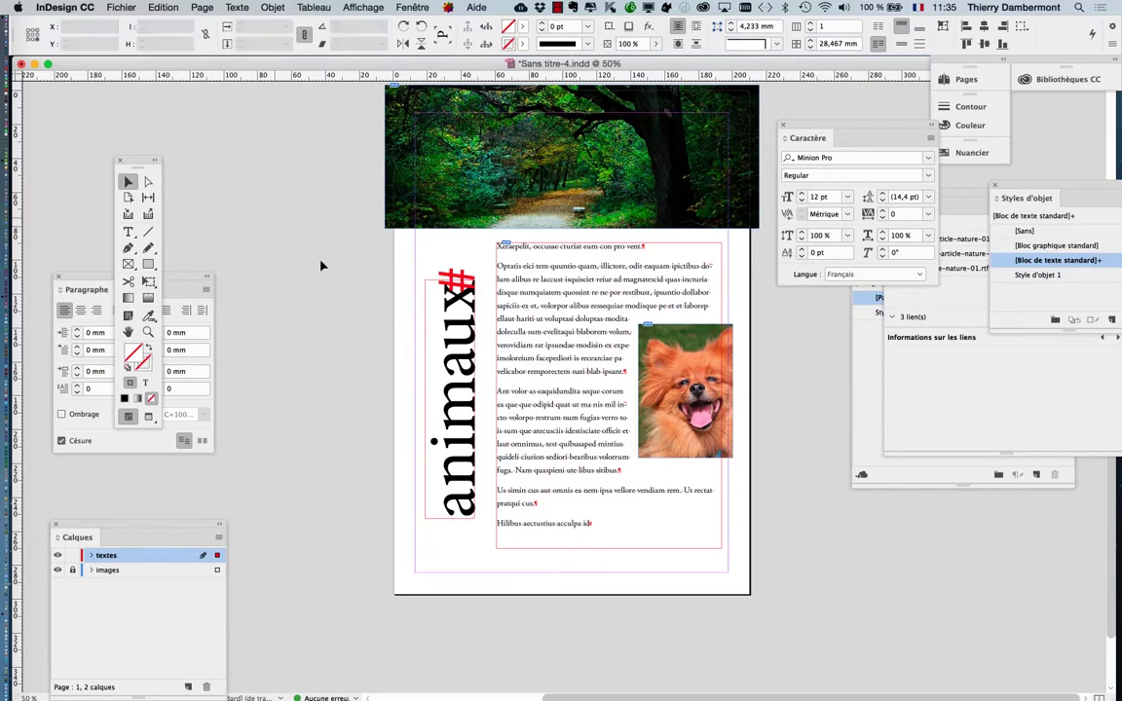
# - Save the document under the new name "Sans titre-5.indd" in the premier-doc-automatisation folder
pyautogui.click(121, 7)
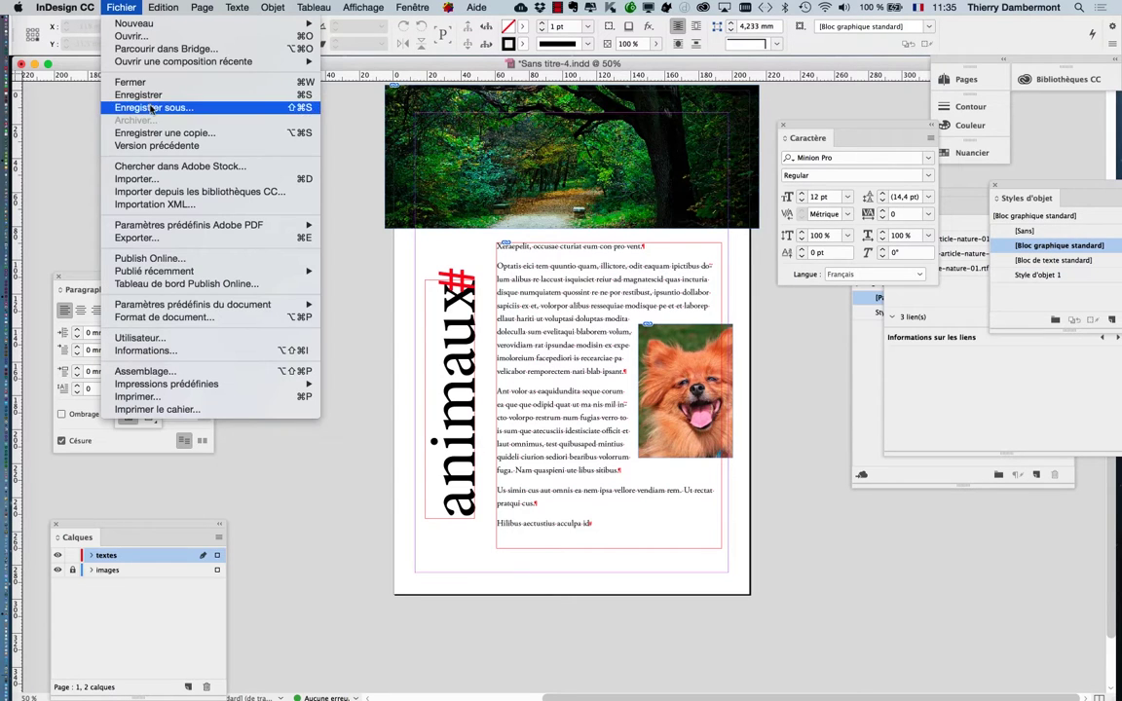
pyautogui.click(153, 107)
pyautogui.click(560, 108)
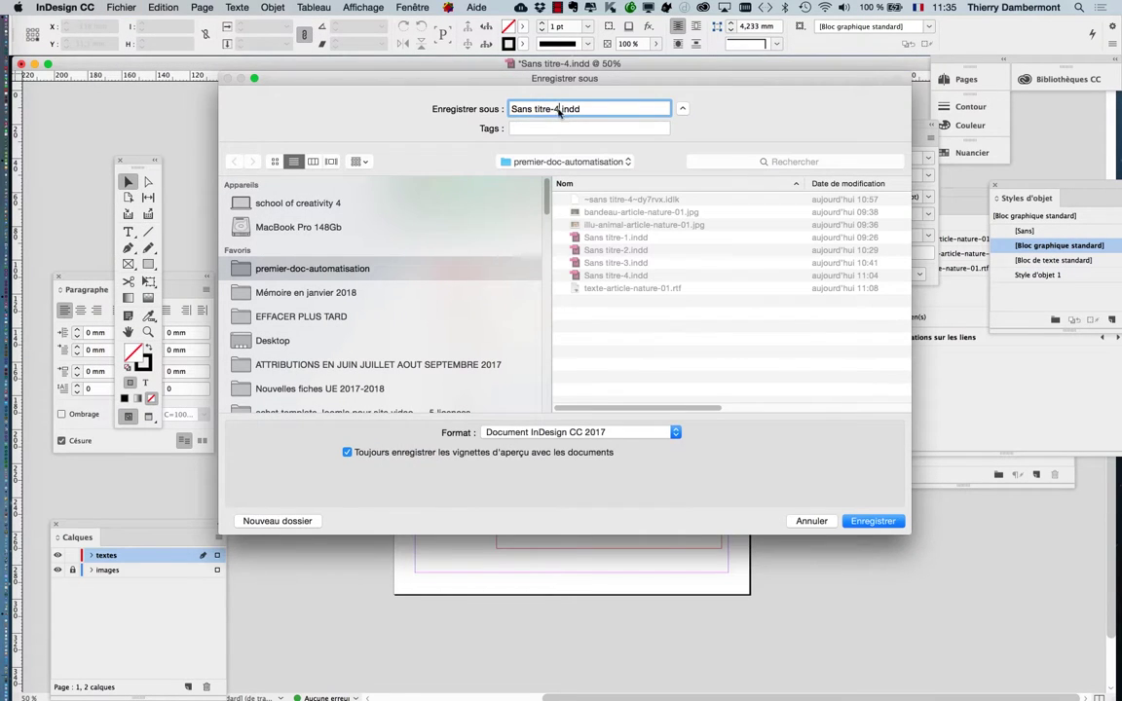
pyautogui.press('BackSpace')
pyautogui.press('Return')
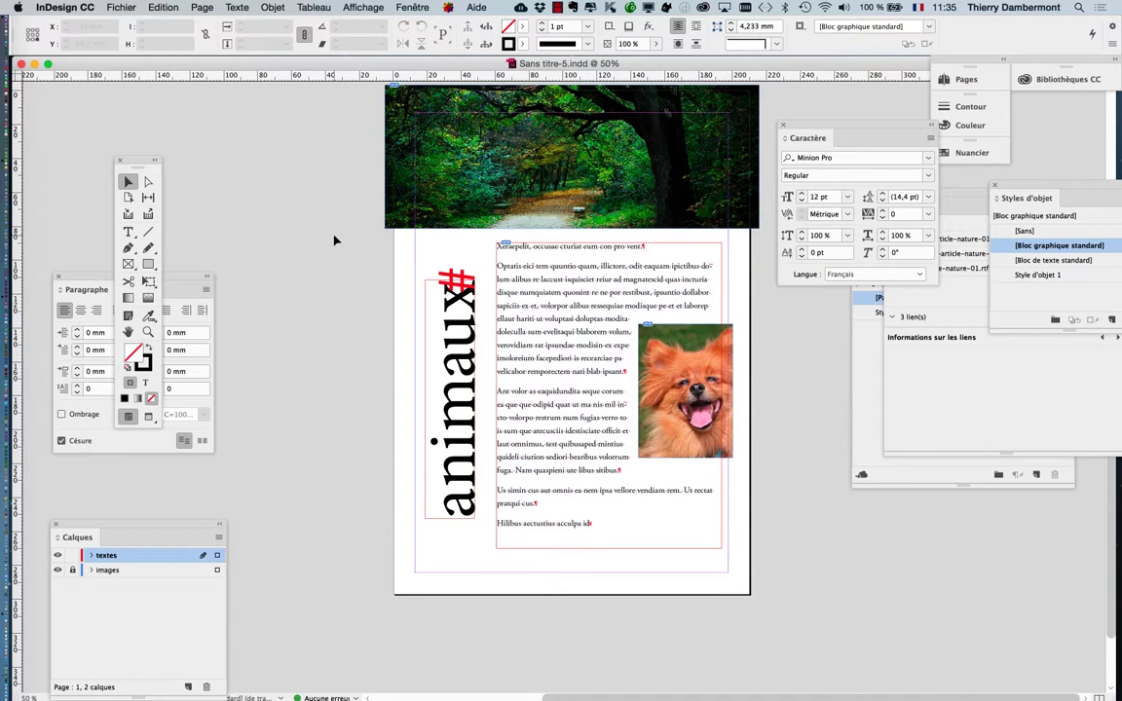
# - Examine the files of the premier-doc-automatisation folder in a new Finder window, and return to InDesign
pyautogui.press('super+Tab')
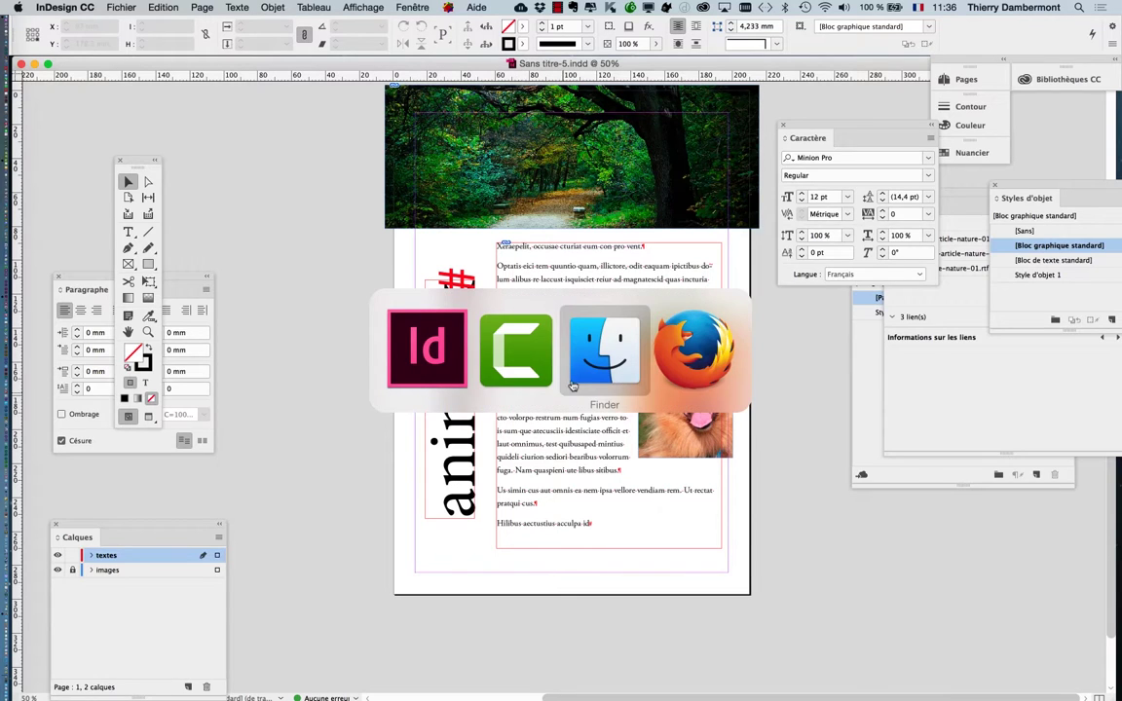
pyautogui.click(102, 7)
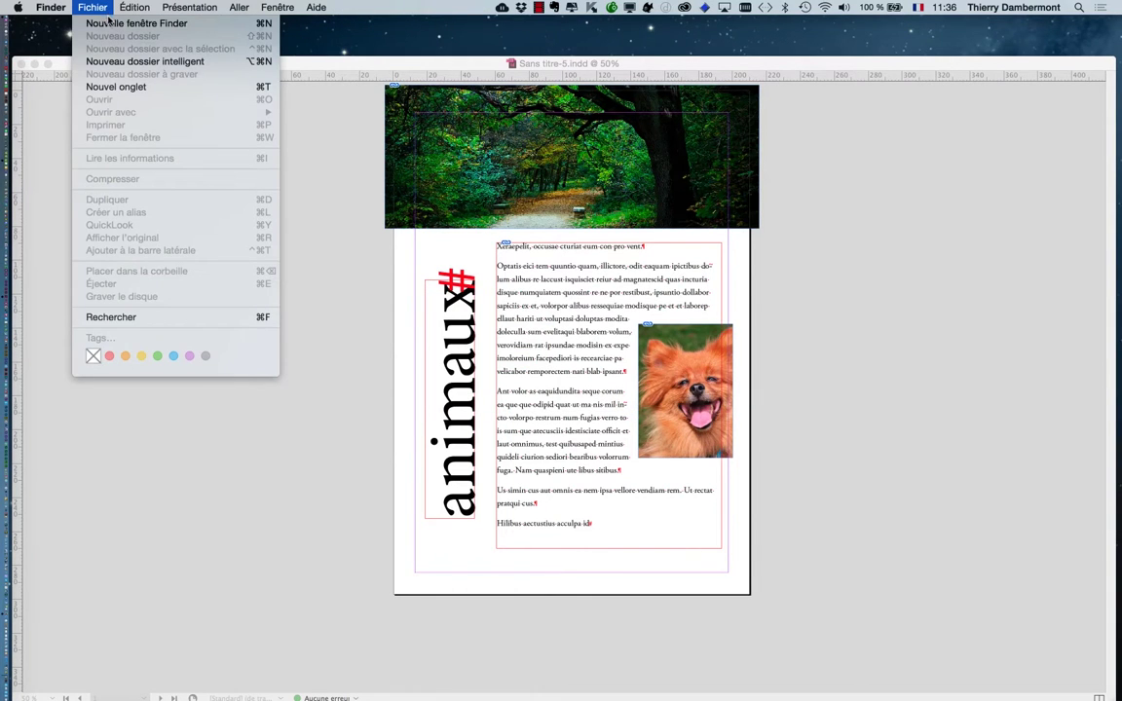
pyautogui.click(117, 22)
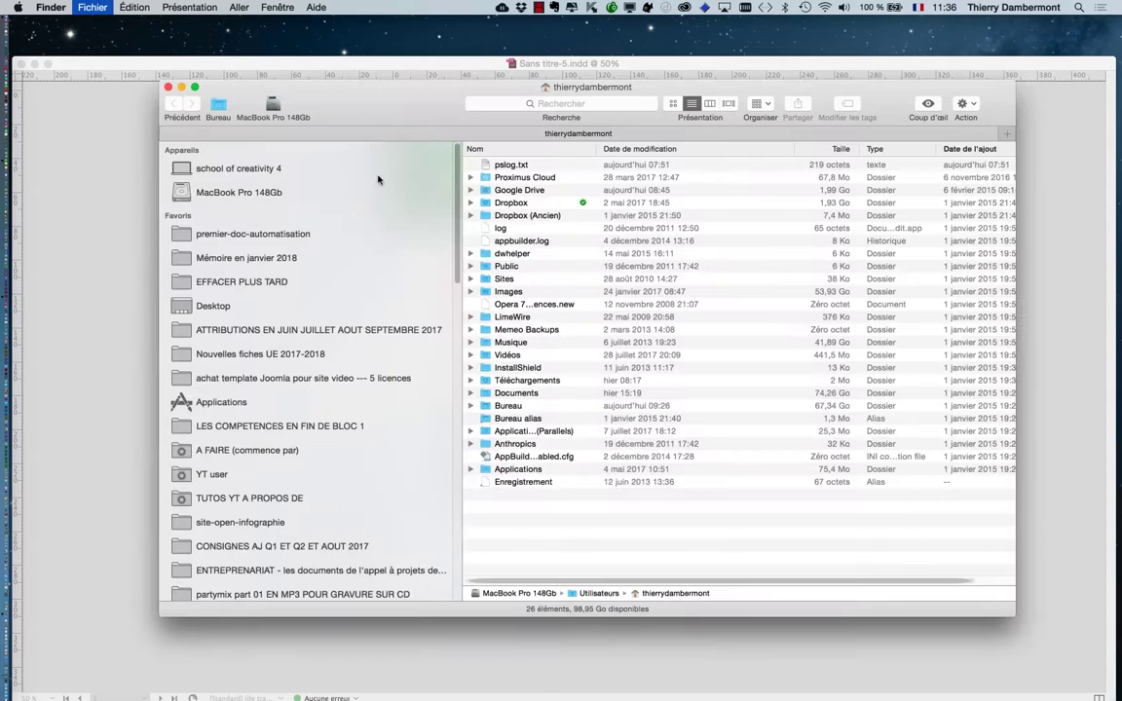
pyautogui.click(234, 234)
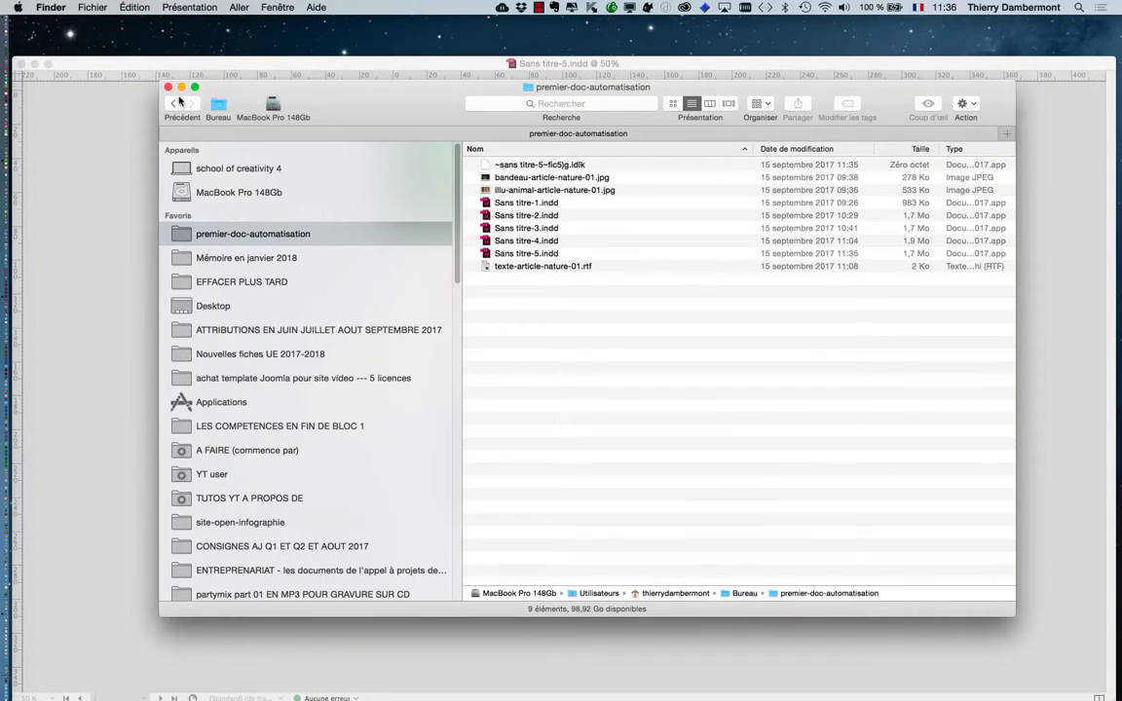
pyautogui.click(156, 76)
pyautogui.click(166, 70)
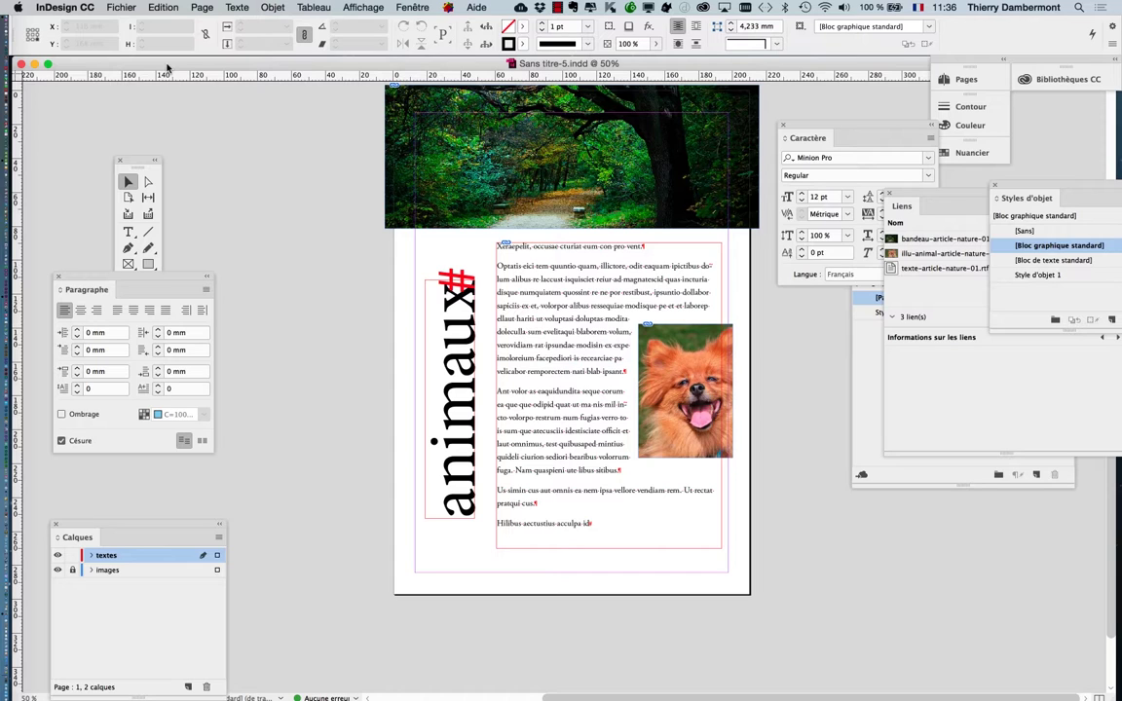
# - Start the Assemblage of the whole document and accept the print instructions under the file name Instructions.txt with the contact fields empty
pyautogui.click(120, 7)
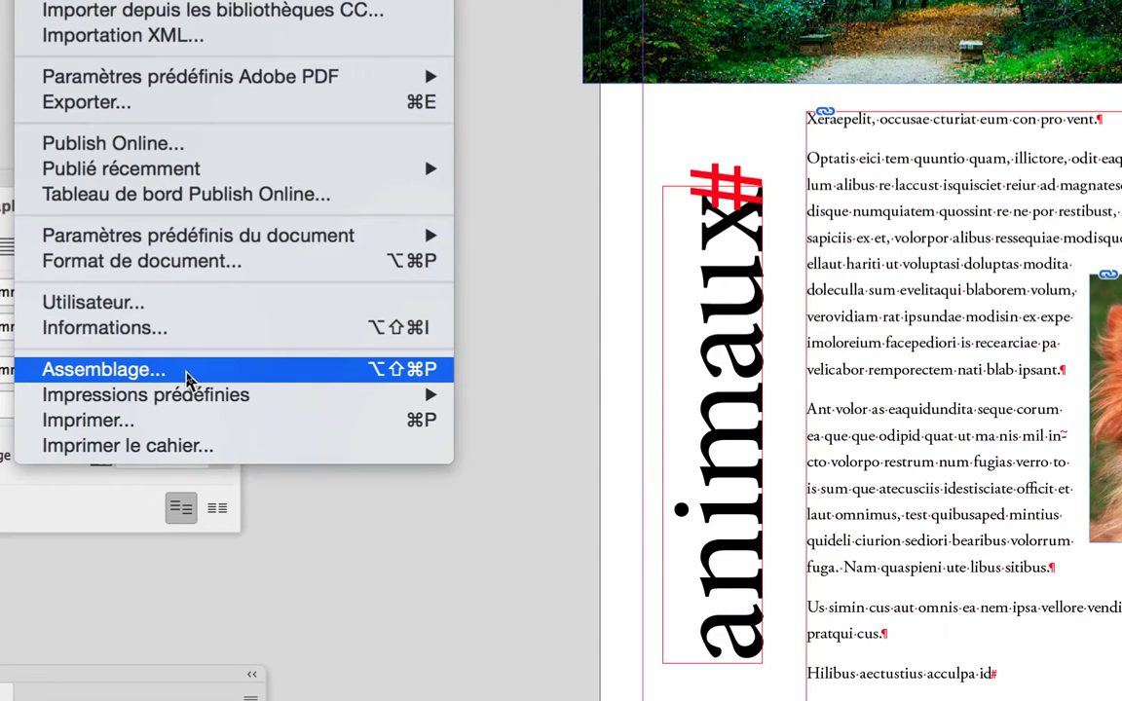
pyautogui.click(188, 379)
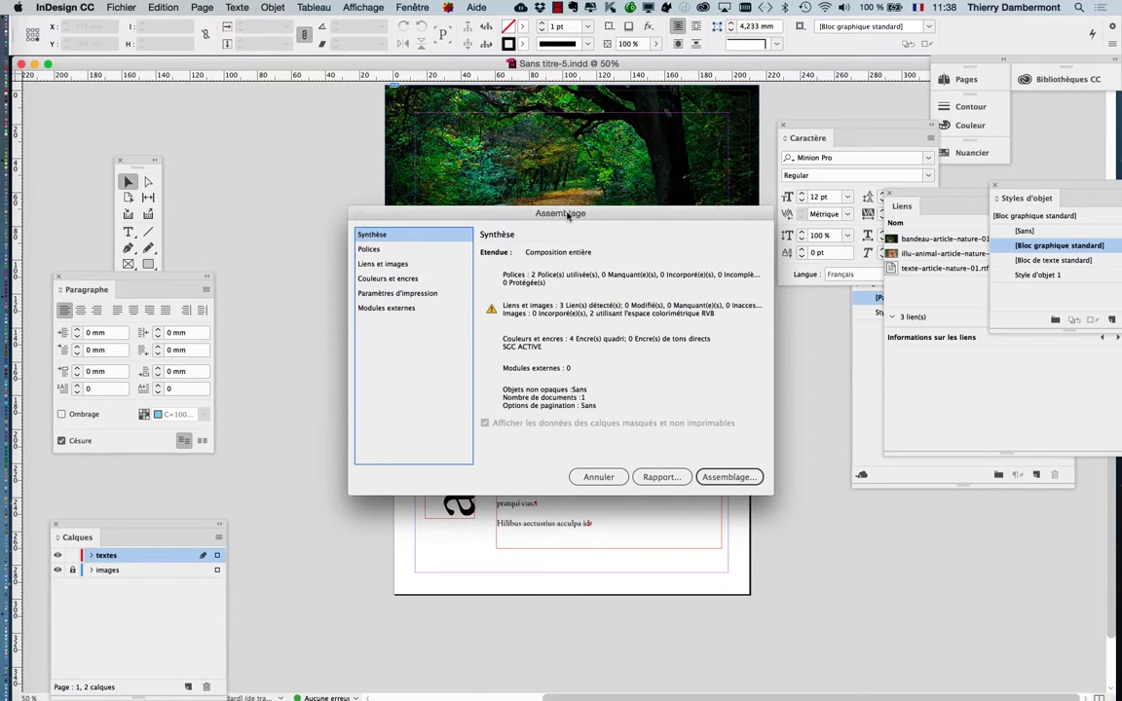
pyautogui.moveTo(568, 214); pyautogui.dragTo(486, 148)
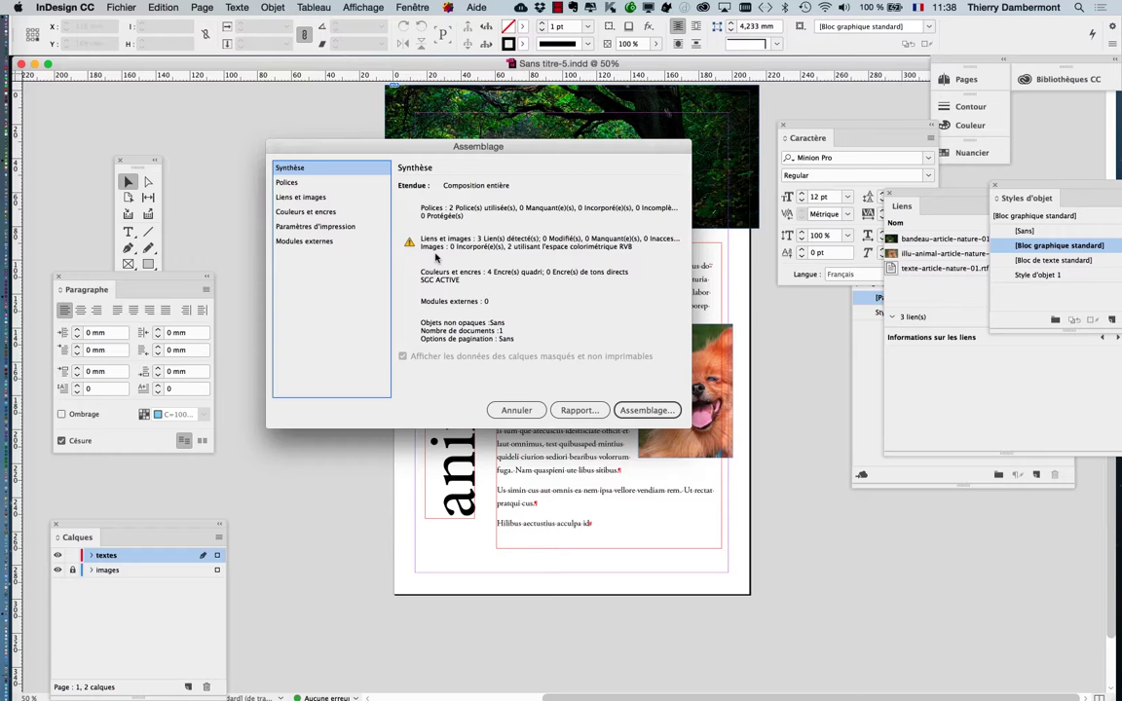
pyautogui.click(666, 413)
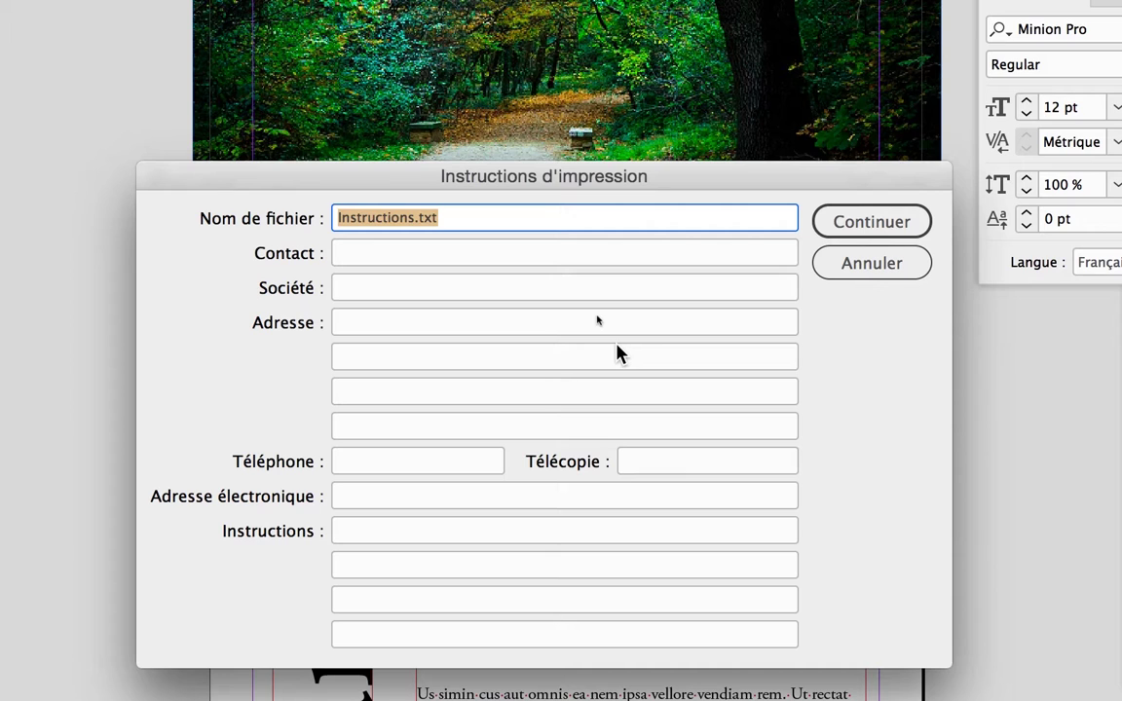
pyautogui.press('alt')
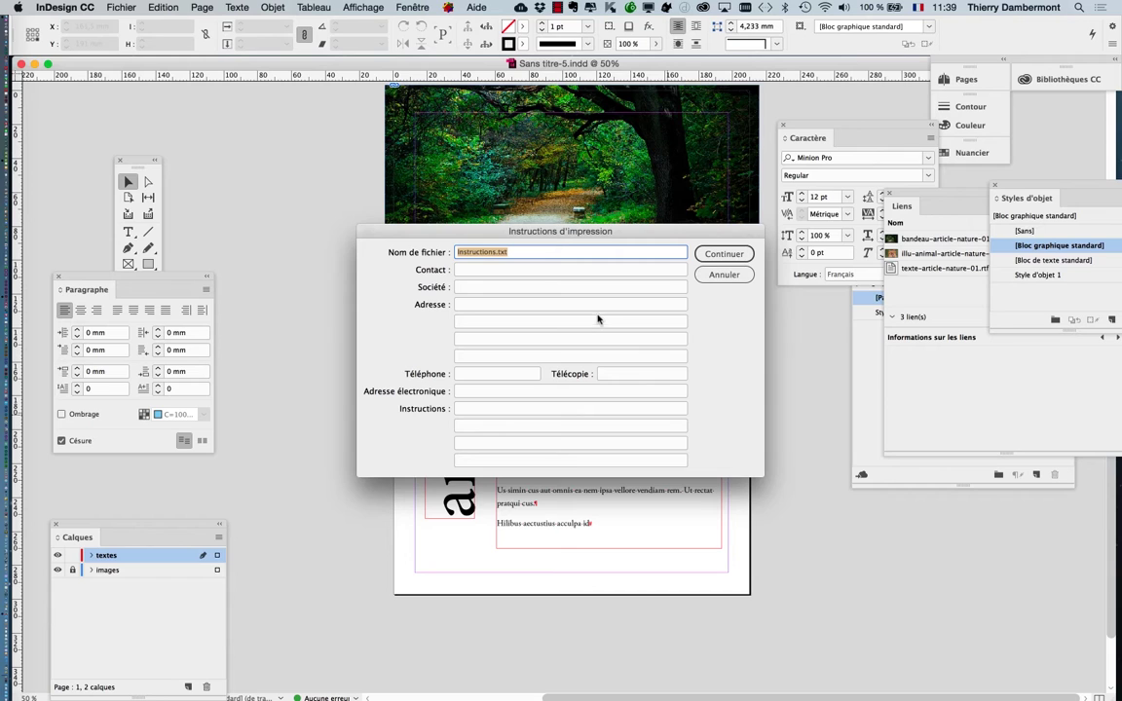
pyautogui.moveTo(689, 236); pyautogui.dragTo(567, 136)
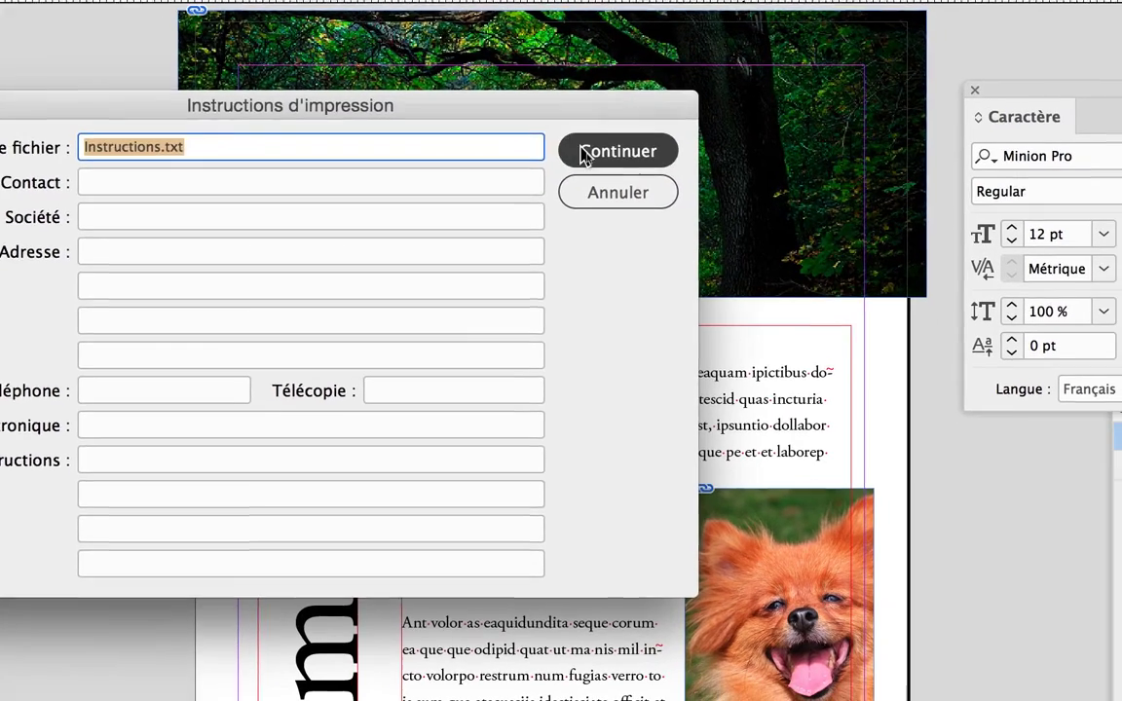
pyautogui.click(608, 180)
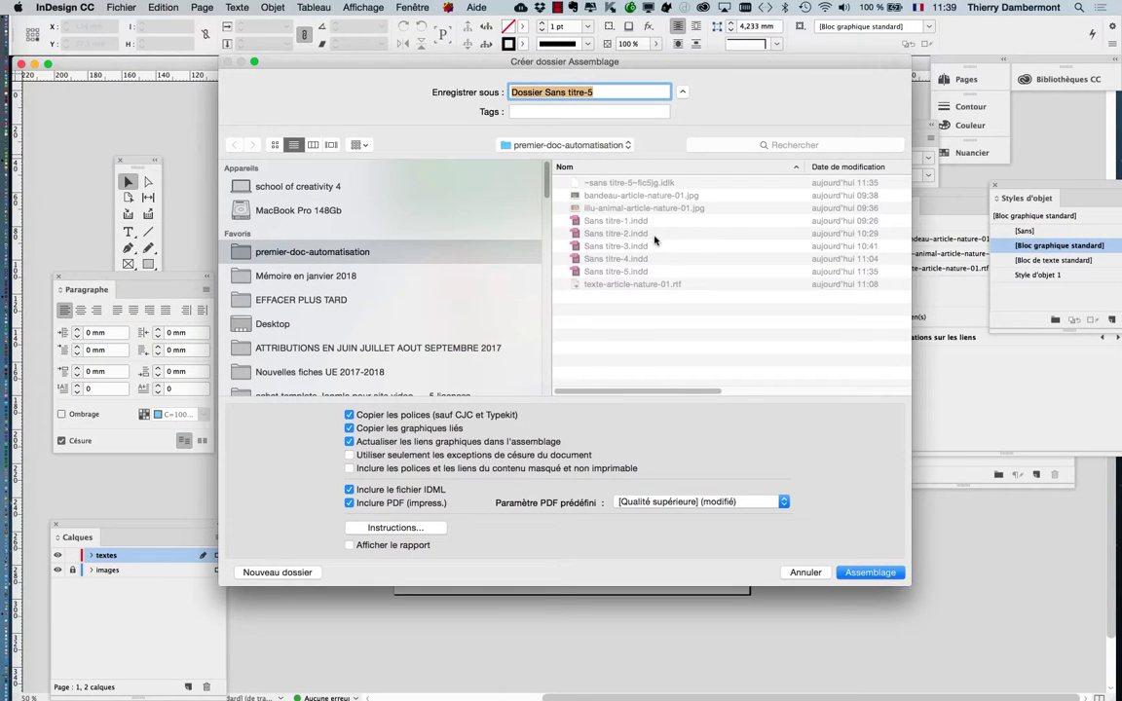
# - Package the document to the Desktop as "Dossier Sans titre-5", including fonts, linked graphics, IDML and PDF, and accept the font copyright warning
pyautogui.click(283, 327)
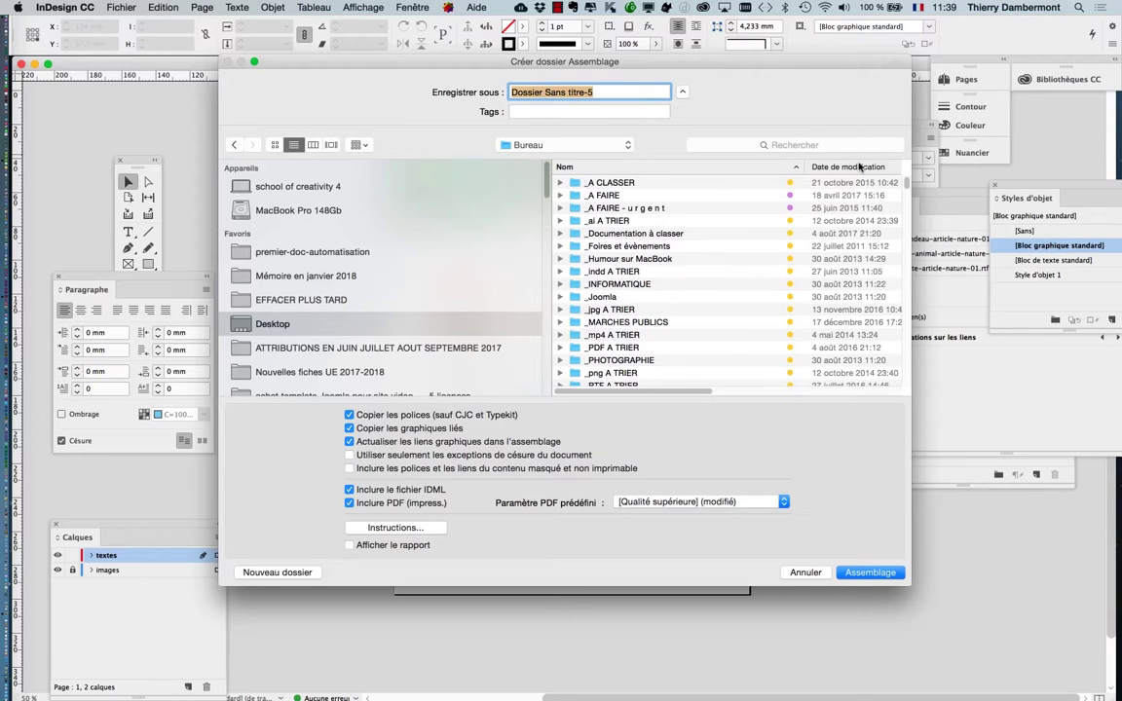
pyautogui.click(828, 167)
pyautogui.click(632, 186)
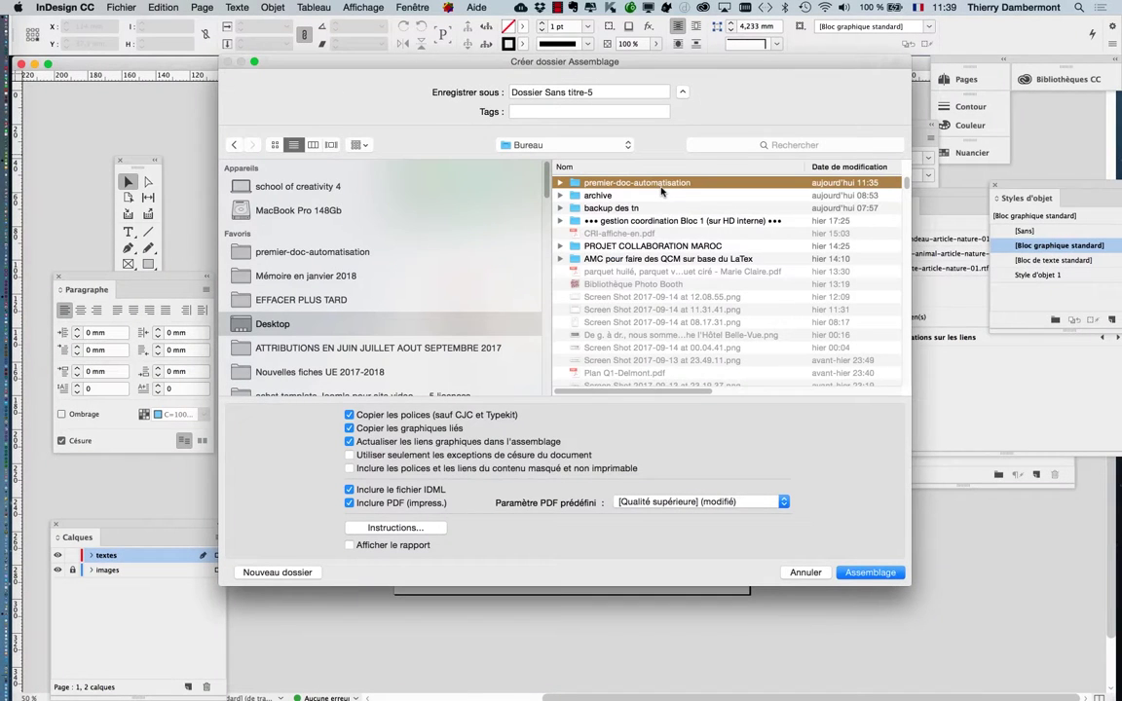
pyautogui.click(599, 93)
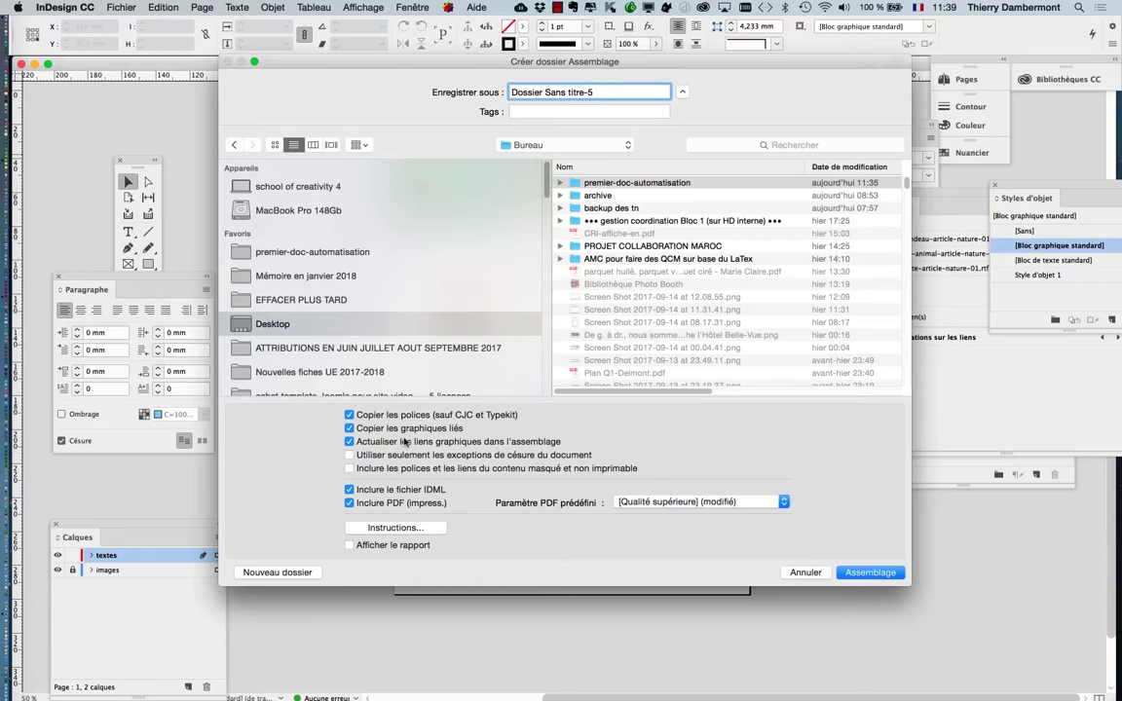
pyautogui.click(348, 441)
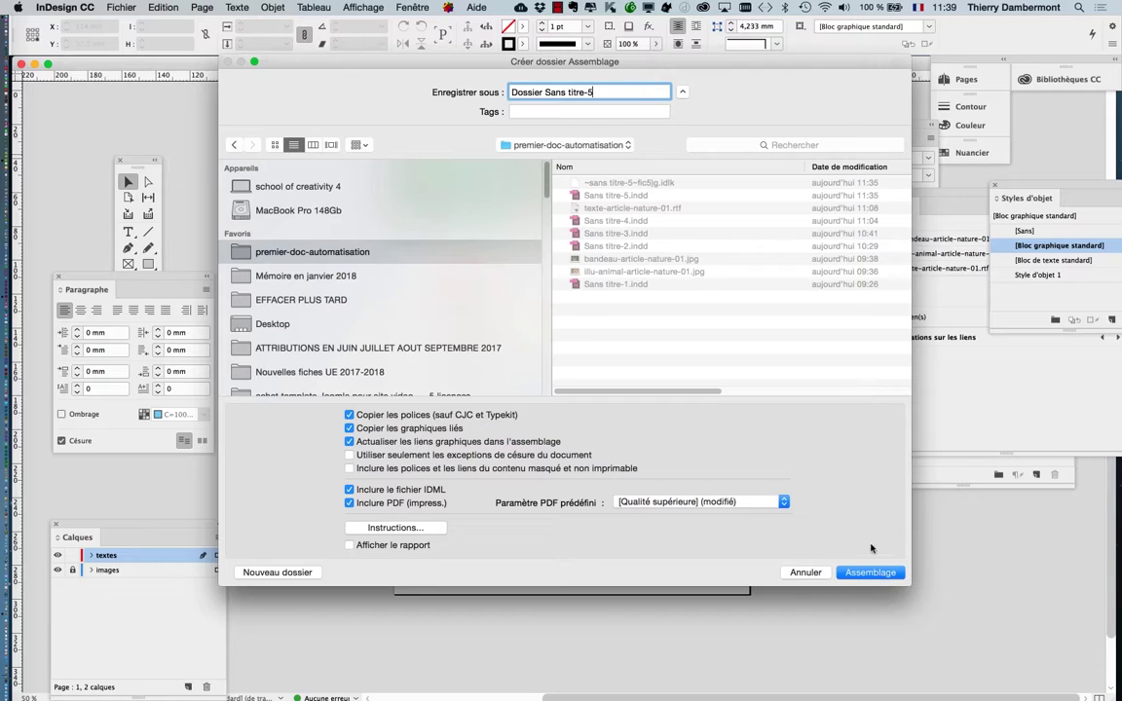
pyautogui.click(575, 148)
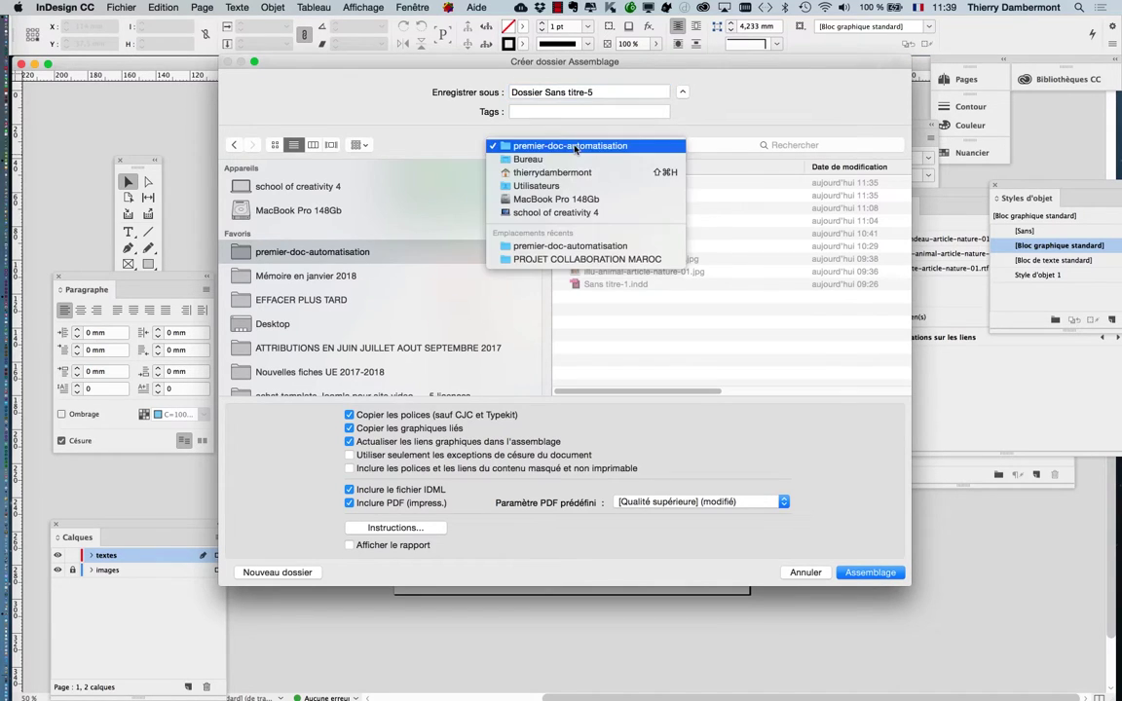
pyautogui.click(571, 168)
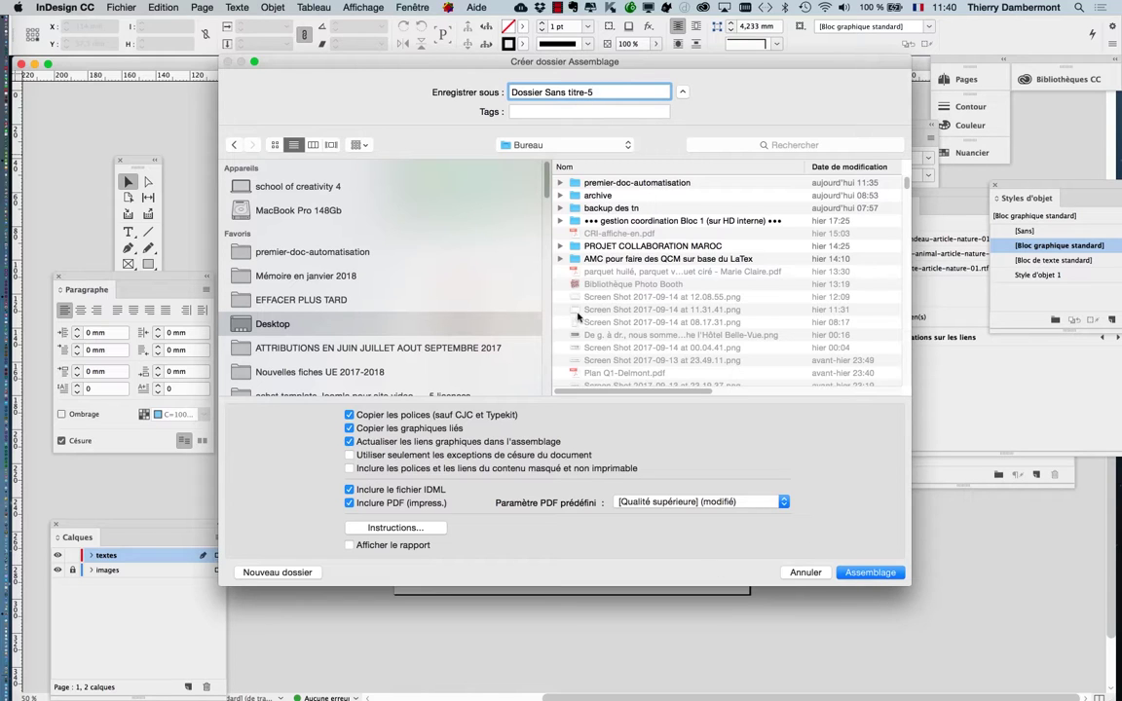
pyautogui.click(884, 573)
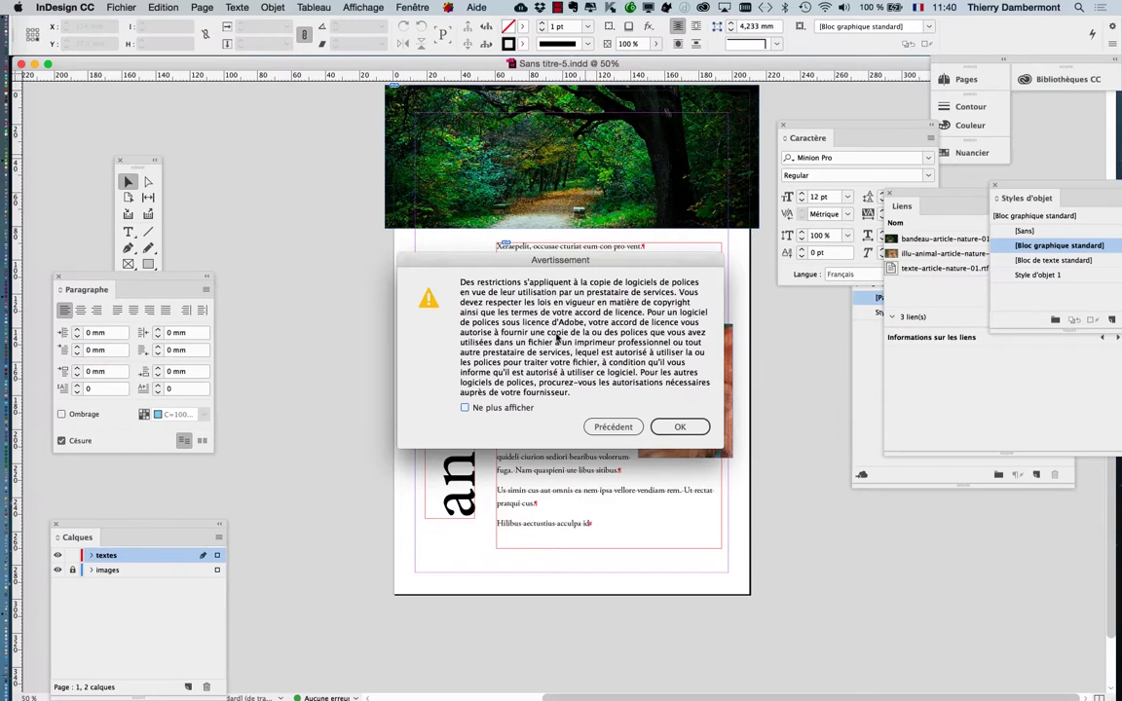
pyautogui.click(804, 520)
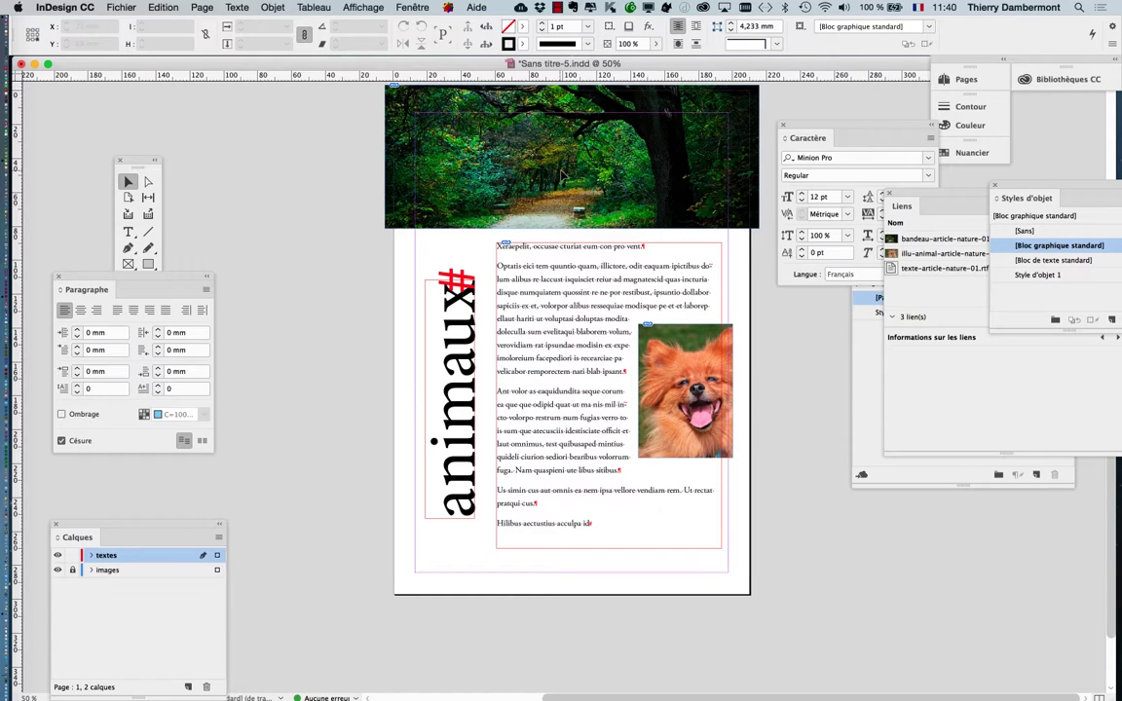
# - Close the Sans titre-5.indd document and save its changes
pyautogui.click(21, 65)
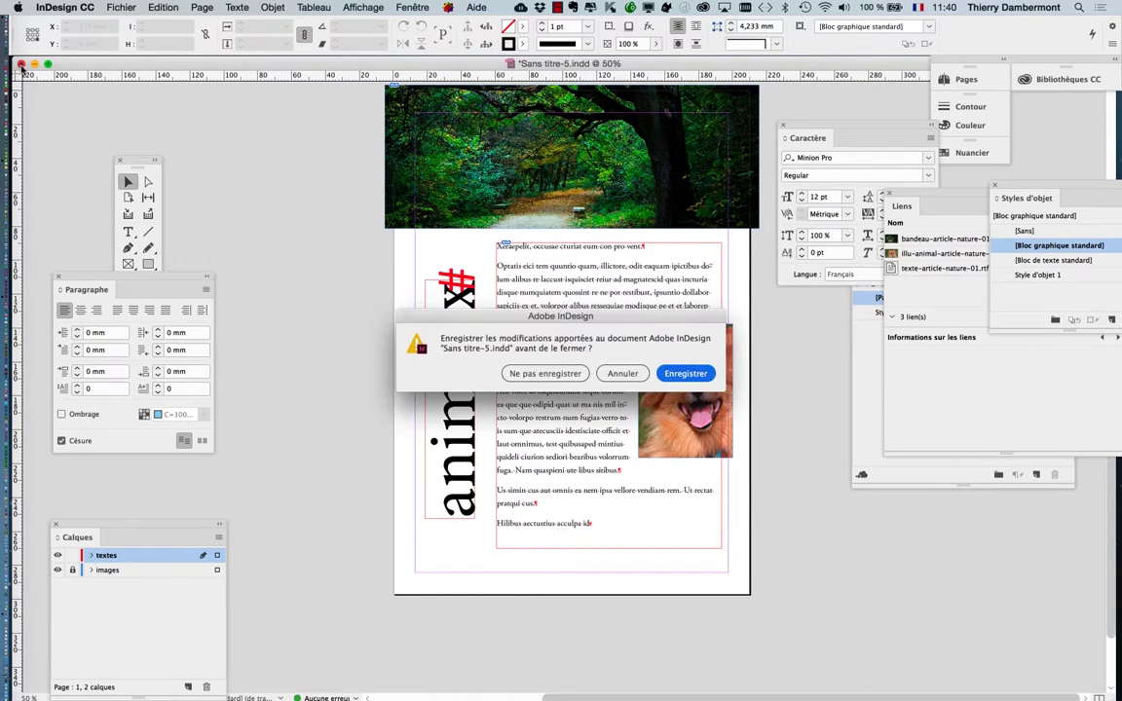
pyautogui.click(698, 378)
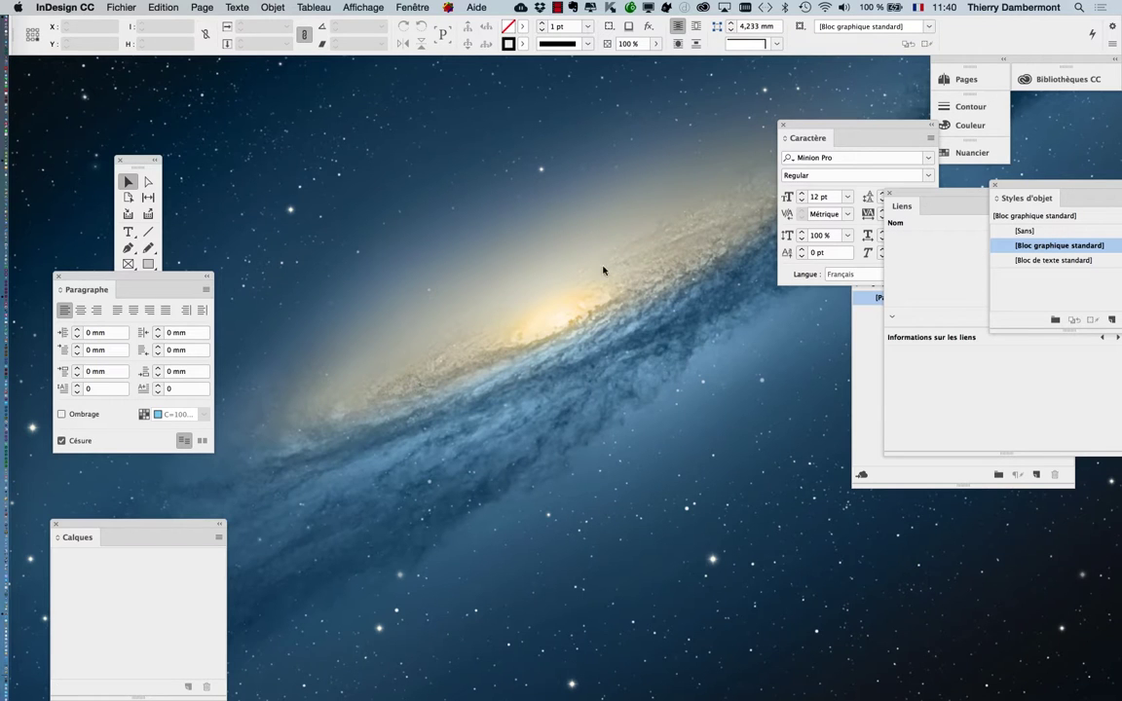
# - Switch to Finder, open the Desktop in a new window and select the "Dossier Sans titre-5" folder
pyautogui.press('super+Tab')
pyautogui.press('super+Tab')
pyautogui.click(97, 4)
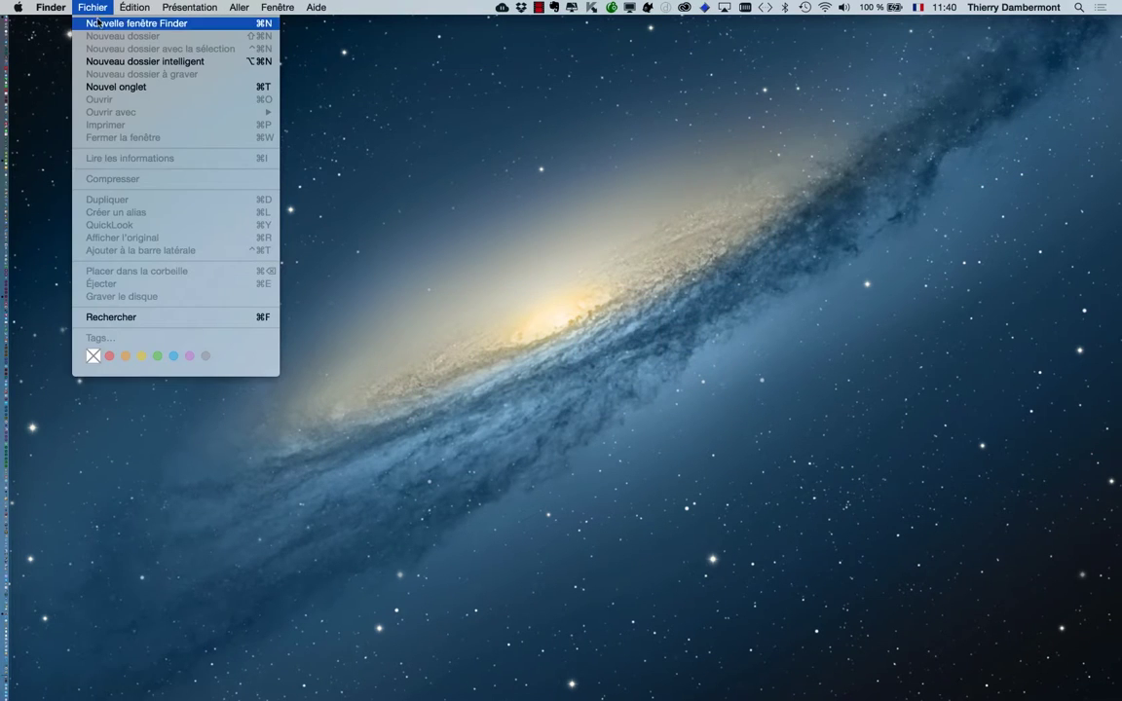
pyautogui.click(108, 20)
pyautogui.click(256, 306)
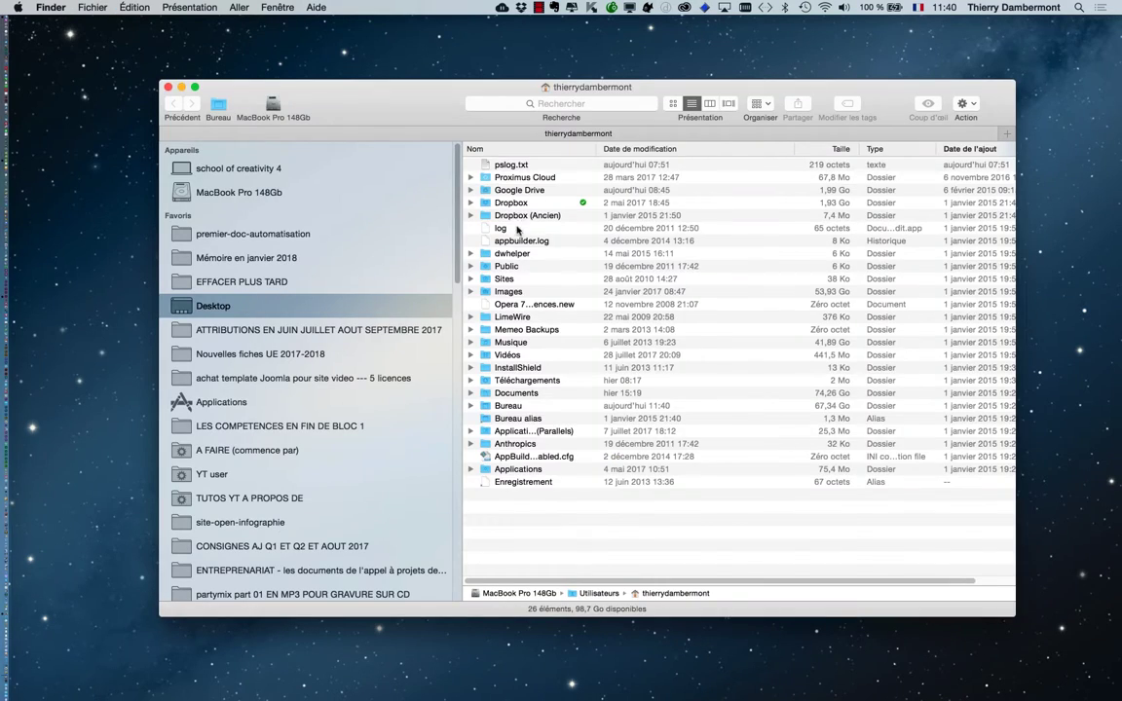
pyautogui.click(501, 167)
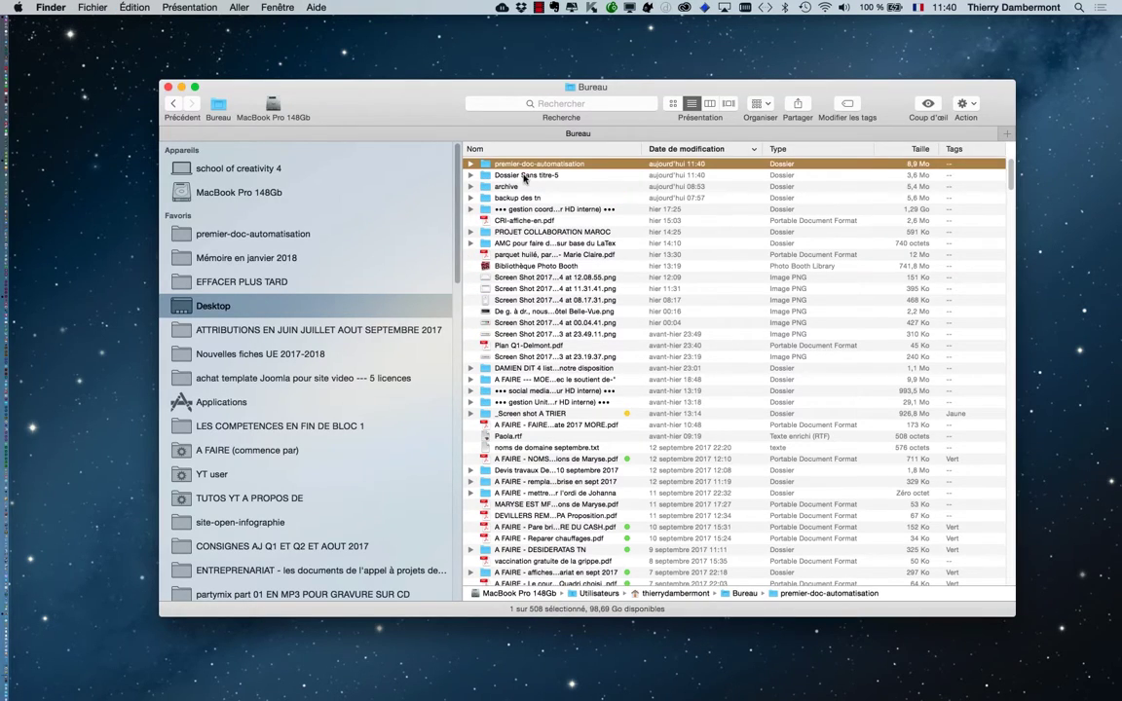
pyautogui.click(524, 176)
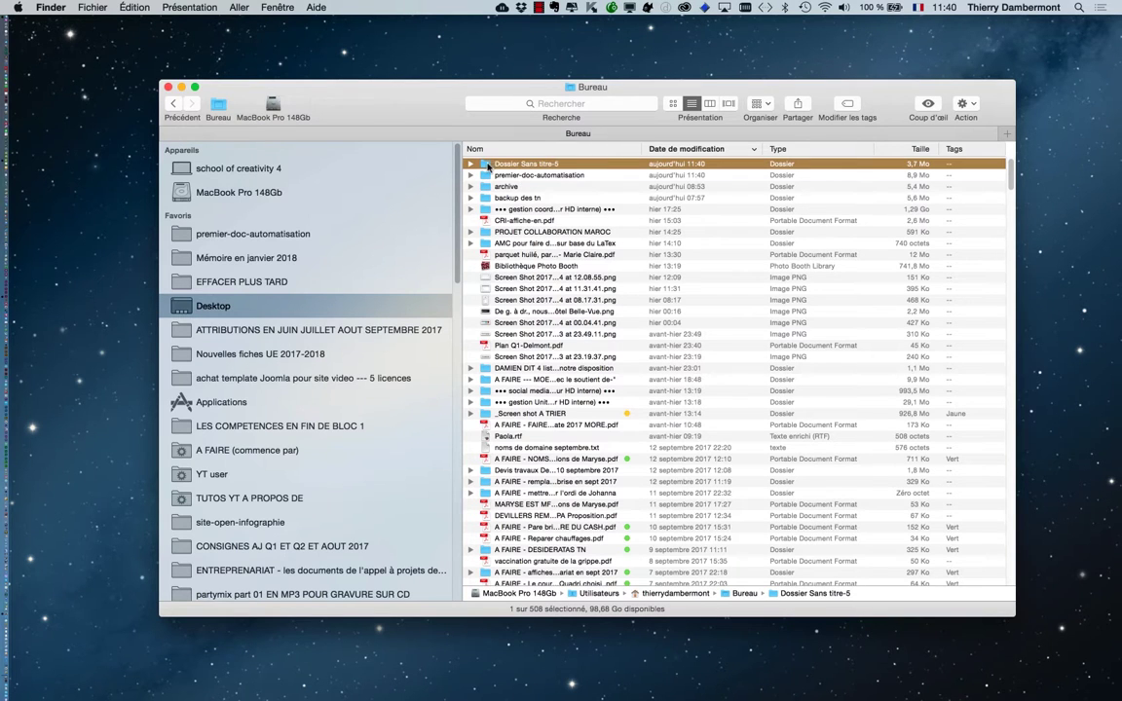
# - Add "Dossier Sans titre-5" to the Finder favorites, and show its contents as a list in a smaller window
pyautogui.moveTo(488, 167); pyautogui.dragTo(270, 243)
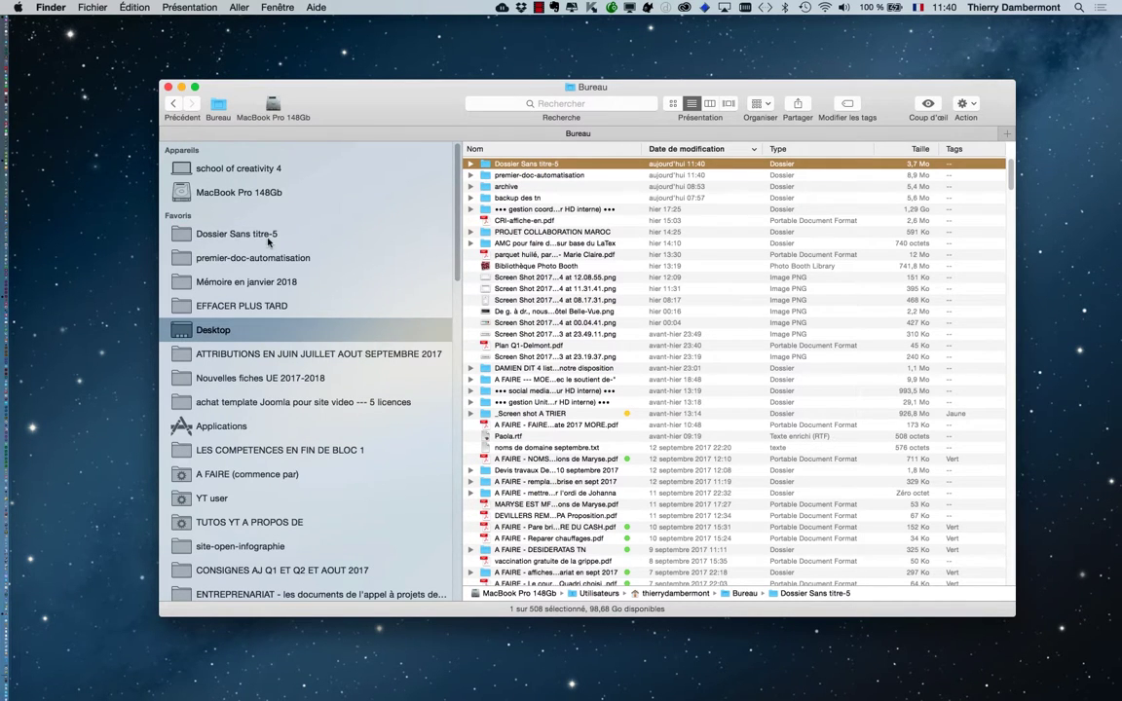
pyautogui.click(269, 238)
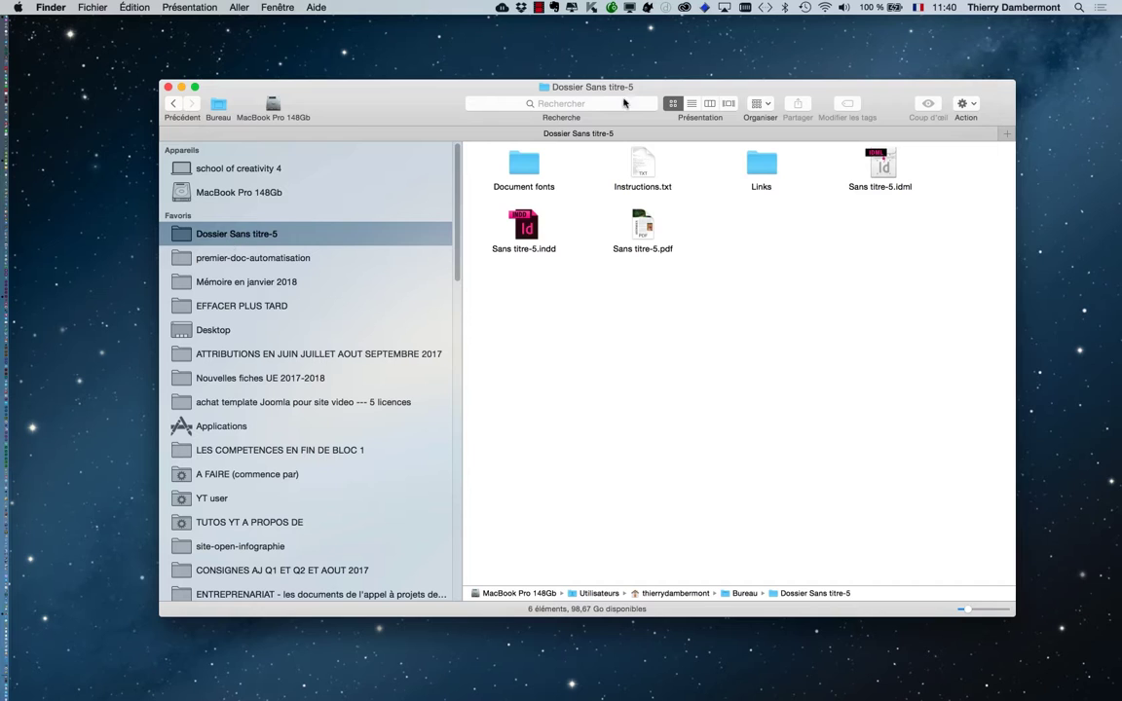
pyautogui.click(692, 104)
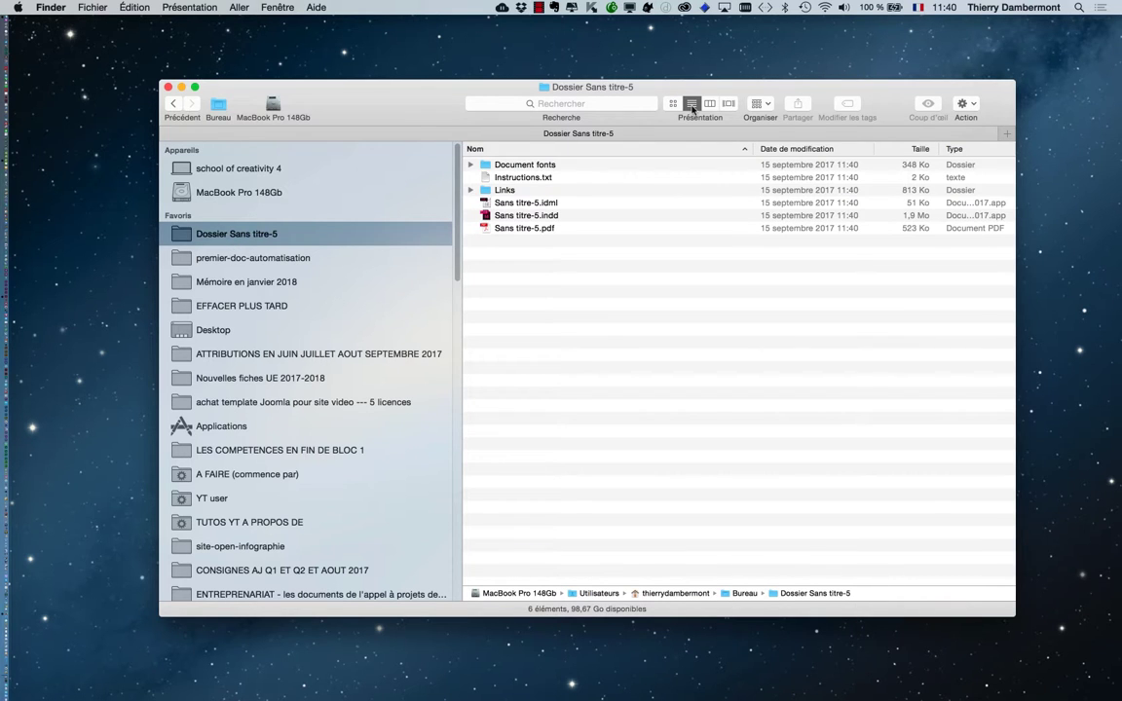
pyautogui.moveTo(1014, 616); pyautogui.dragTo(1001, 448)
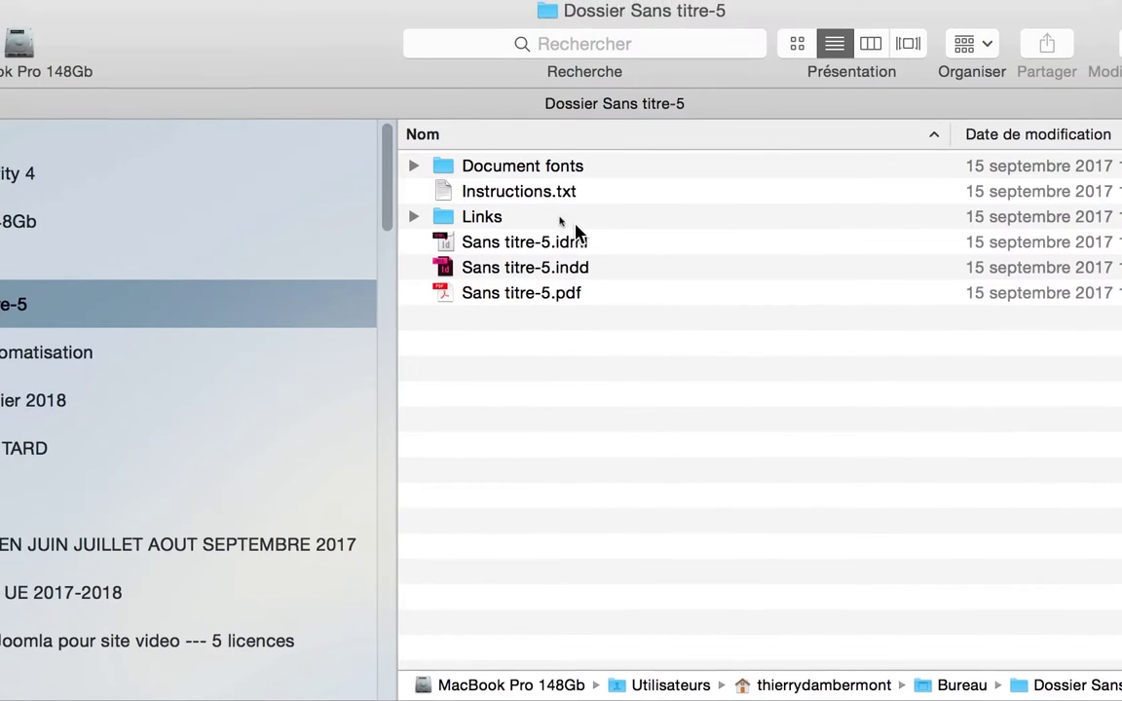
# - Examine the packaged INDD, PDF, IDML and Instructions.txt files in "Dossier Sans titre-5"
pyautogui.click(568, 219)
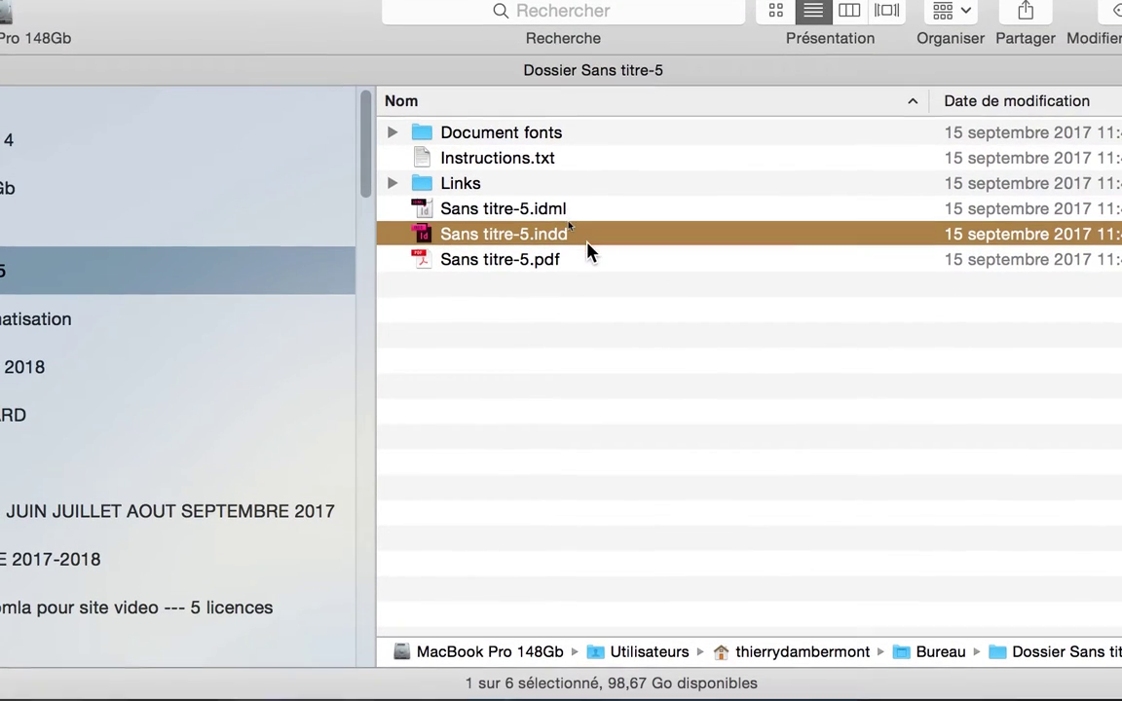
pyautogui.press('Down')
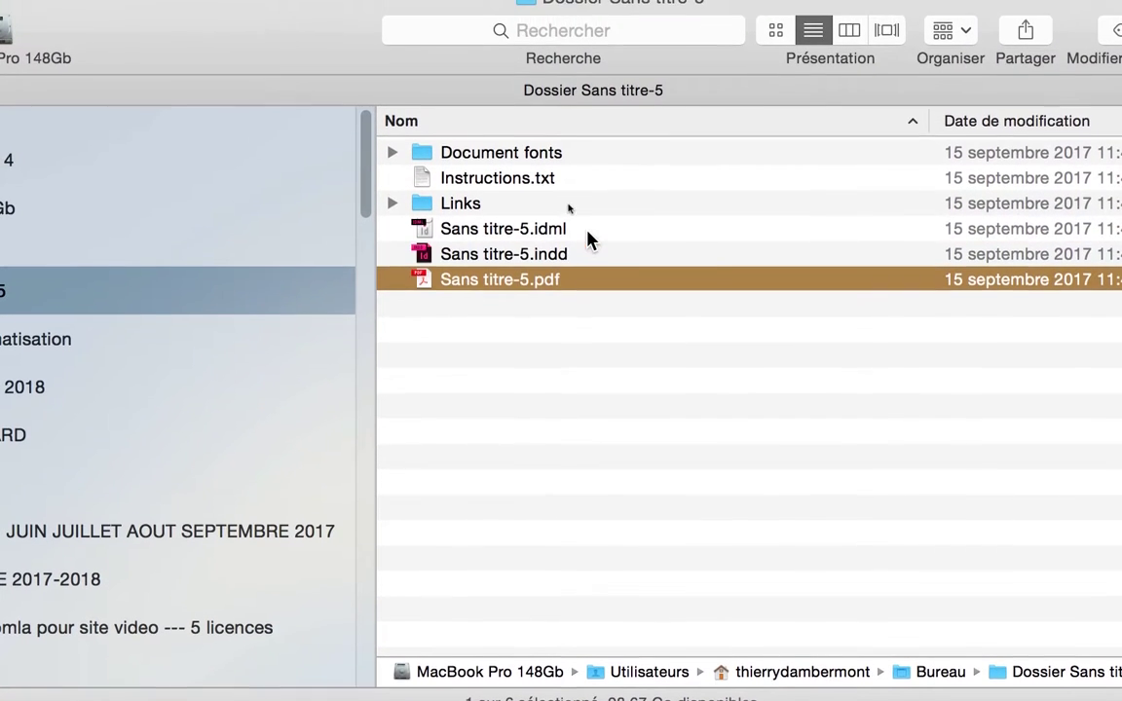
pyautogui.click(587, 234)
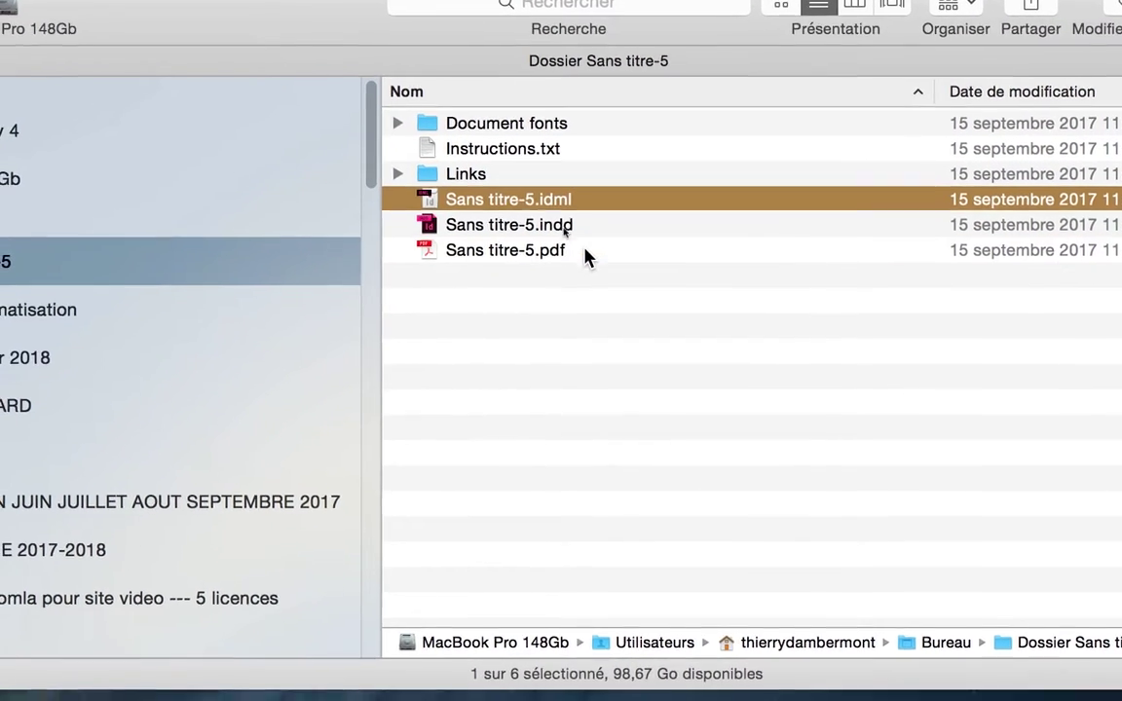
pyautogui.click(570, 282)
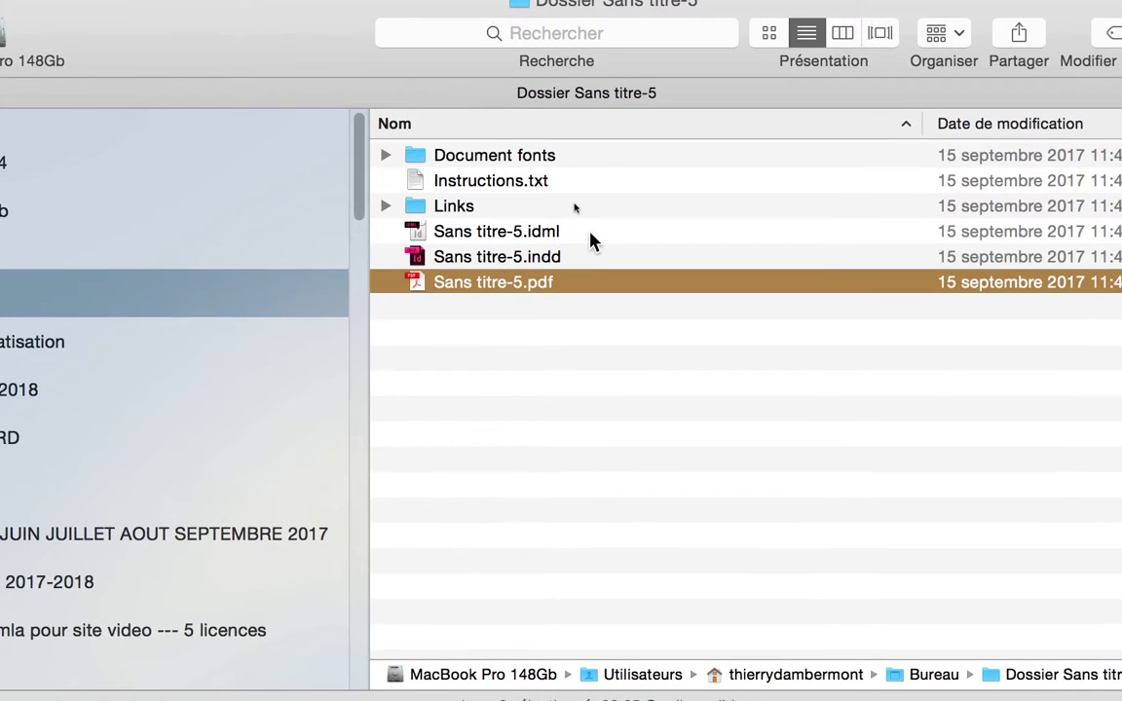
pyautogui.click(612, 203)
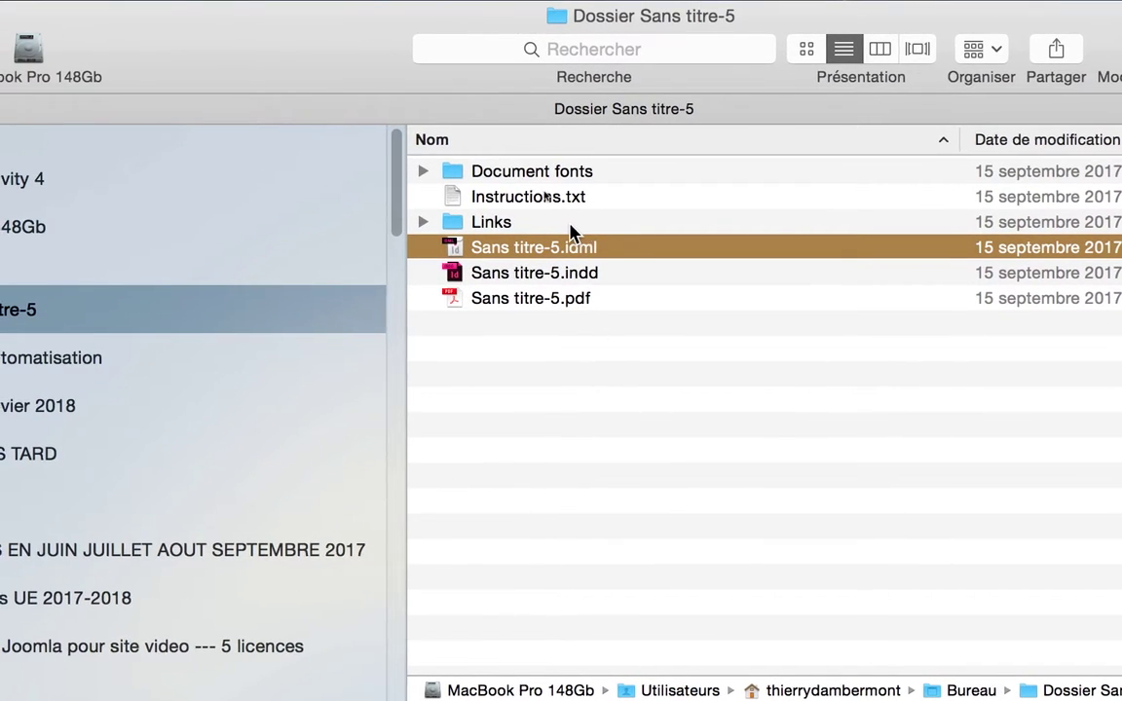
pyautogui.click(572, 225)
pyautogui.click(569, 202)
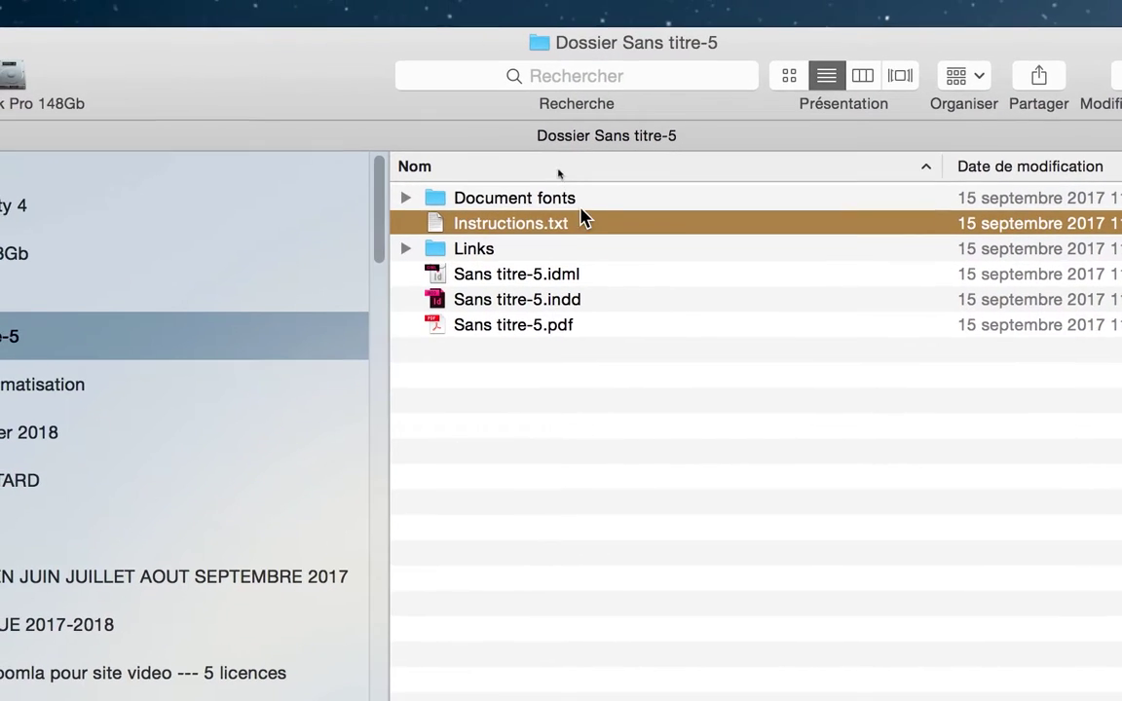
# - Expand the Document fonts folder to inspect the copied font files, and collapse it again
pyautogui.click(509, 187)
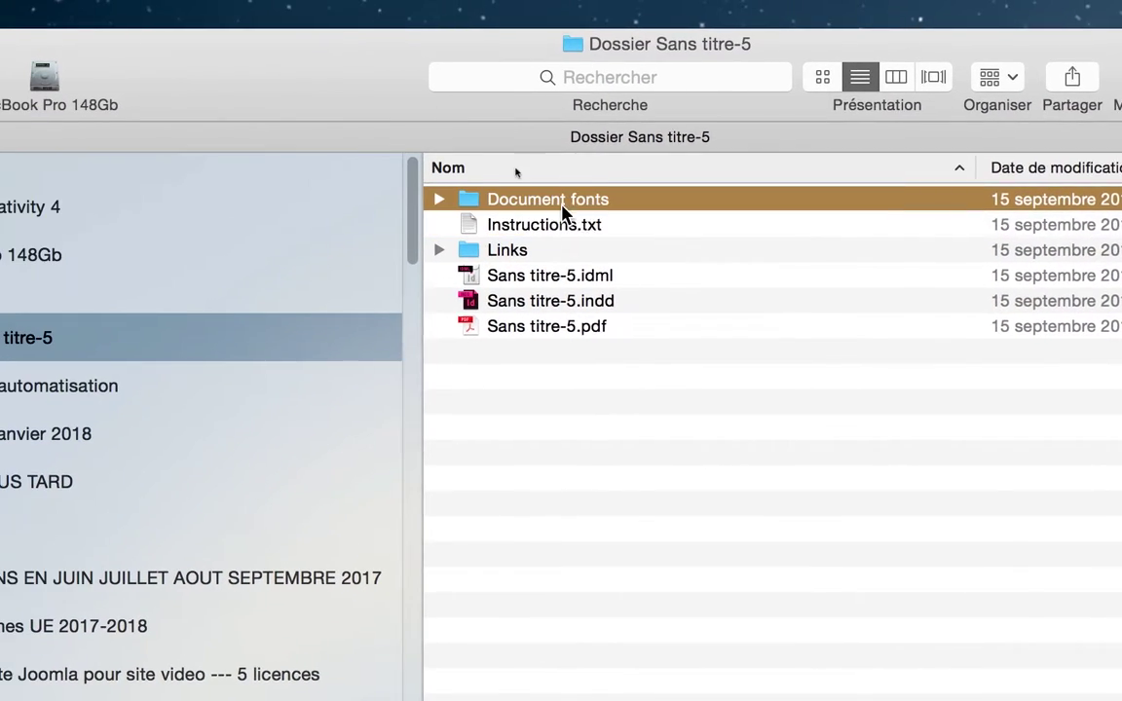
pyautogui.click(388, 184)
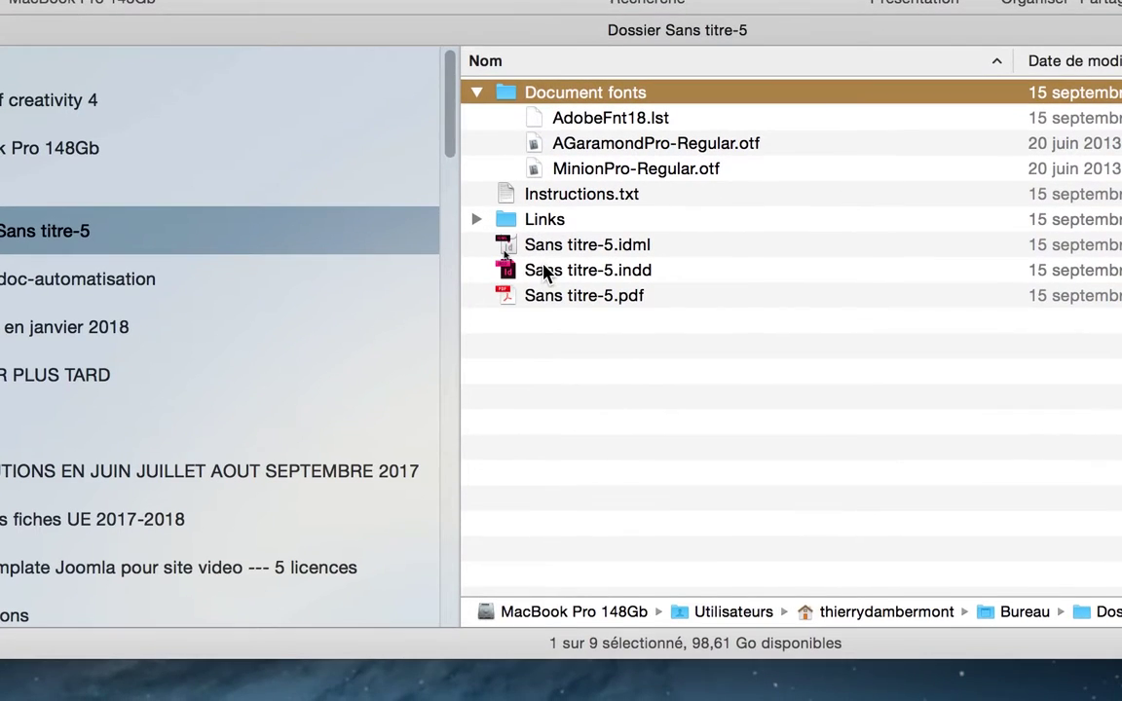
pyautogui.click(590, 380)
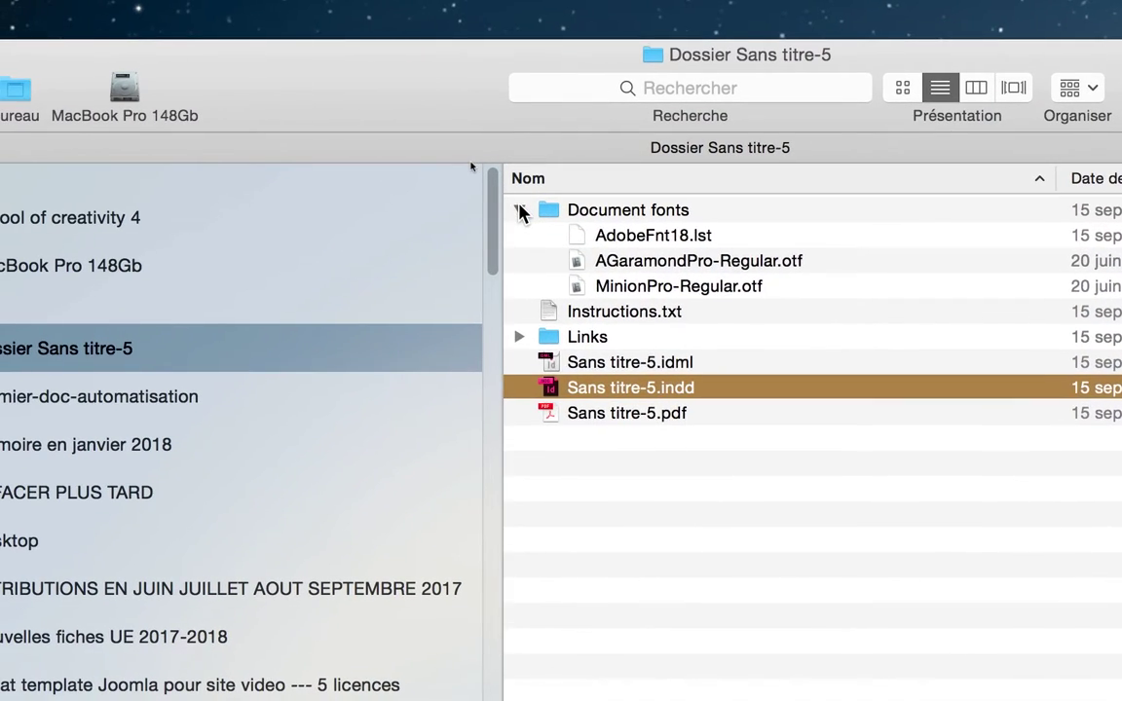
pyautogui.click(476, 93)
pyautogui.click(520, 212)
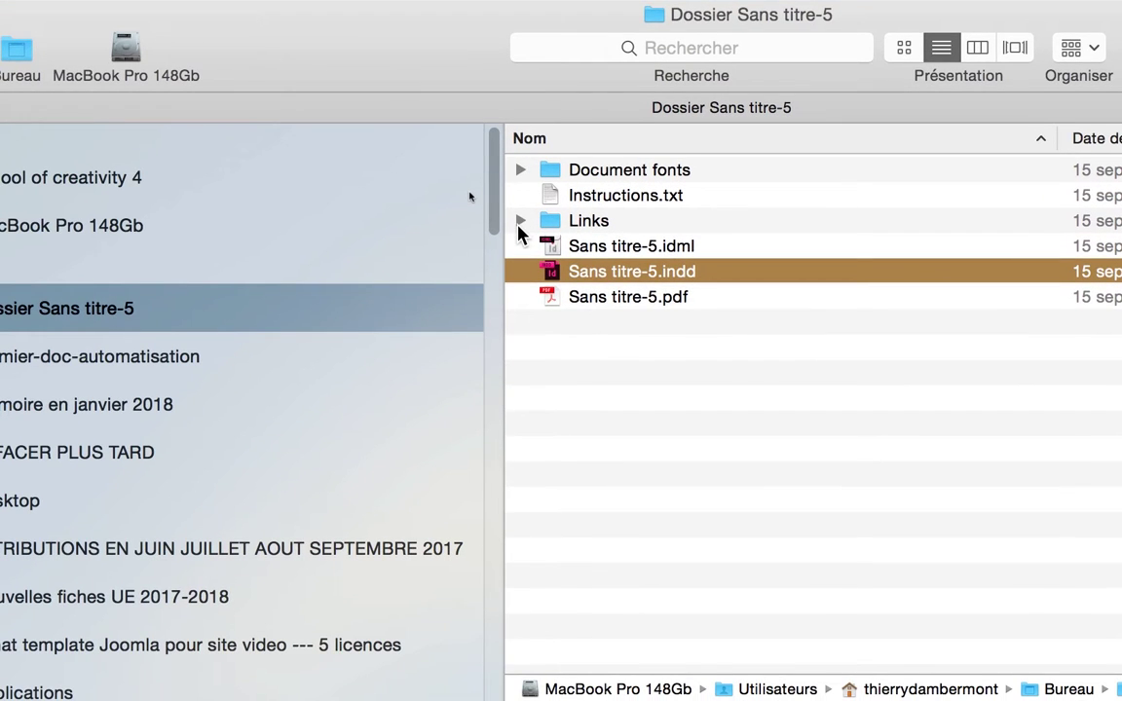
# - Expand the Links folder and go through the copied banner image, animal image and article text file
pyautogui.click(516, 257)
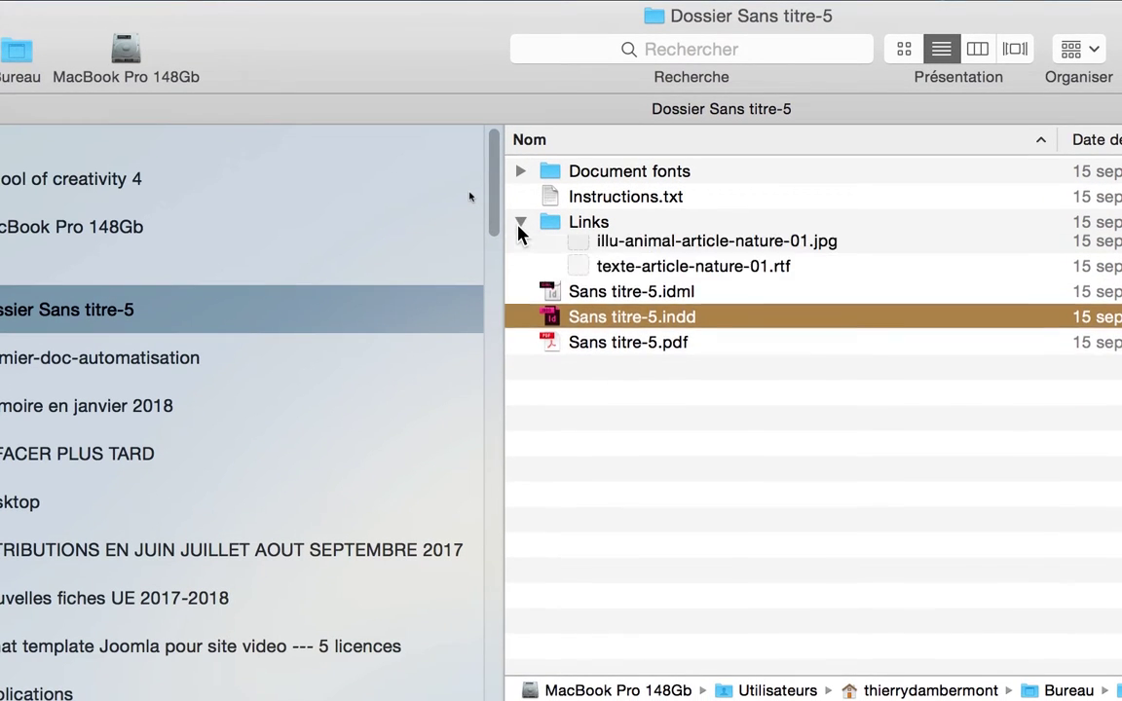
pyautogui.click(584, 225)
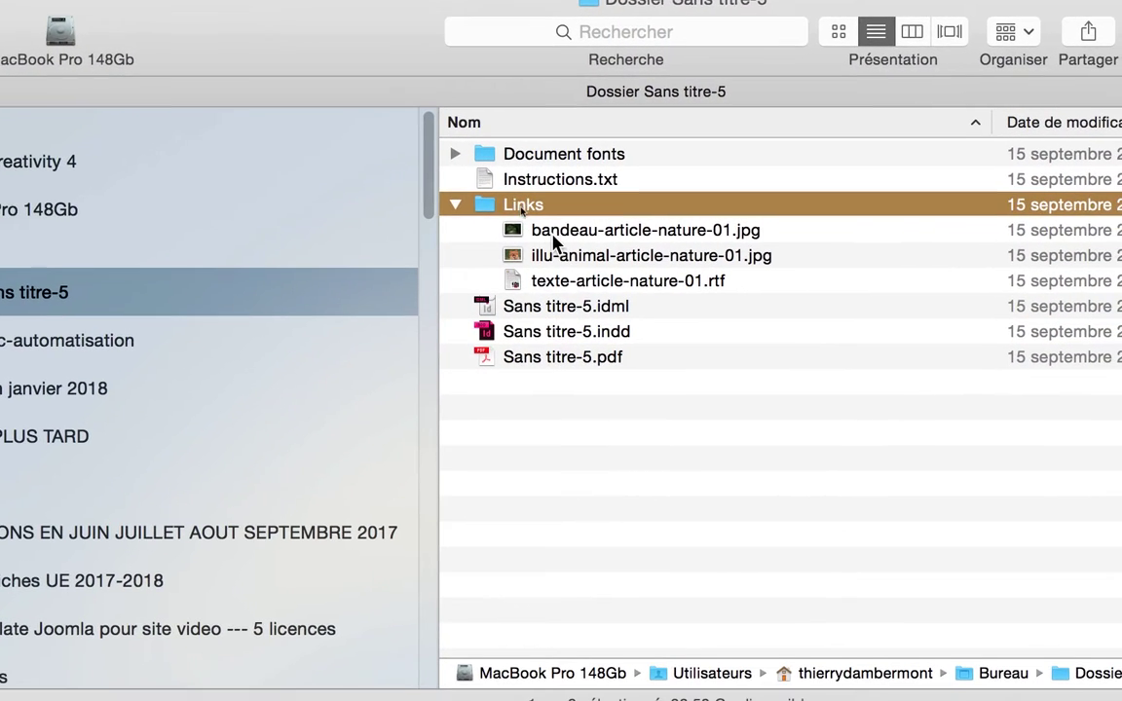
pyautogui.click(554, 226)
pyautogui.click(553, 252)
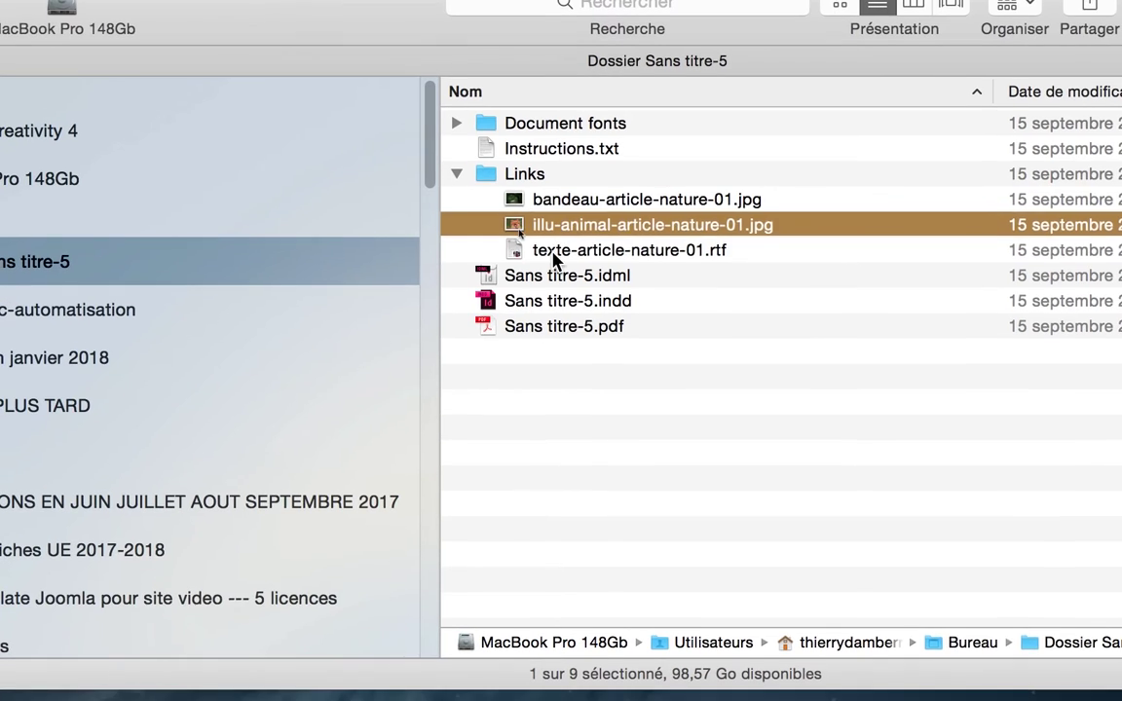
pyautogui.click(553, 276)
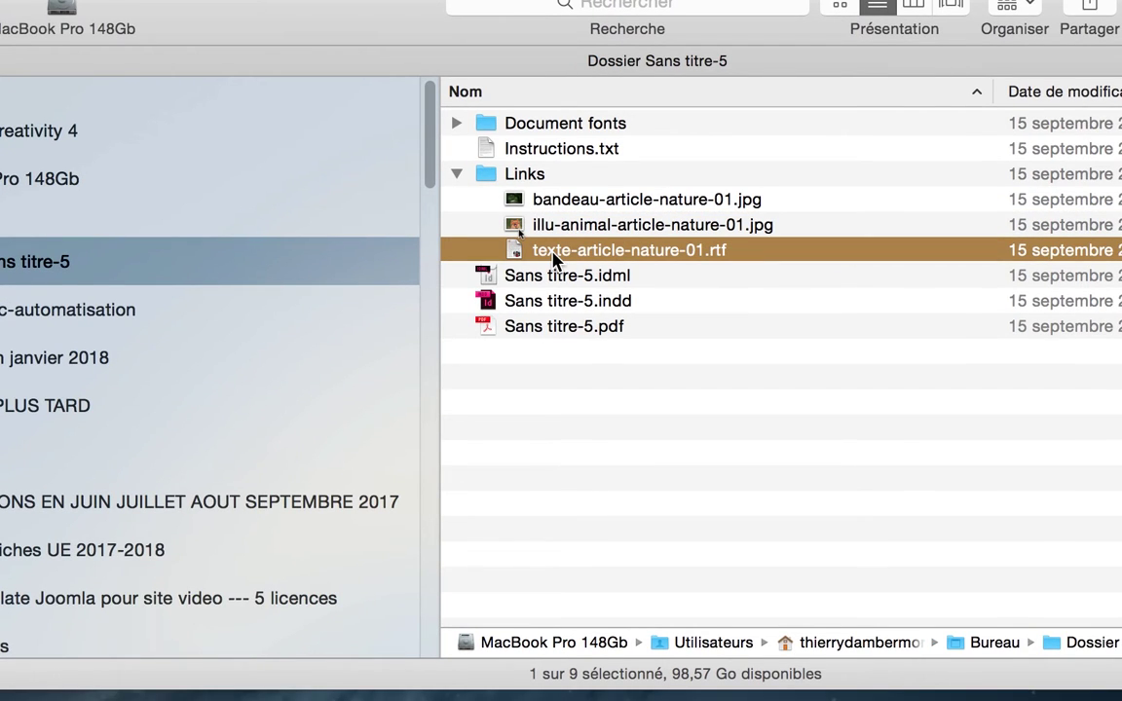